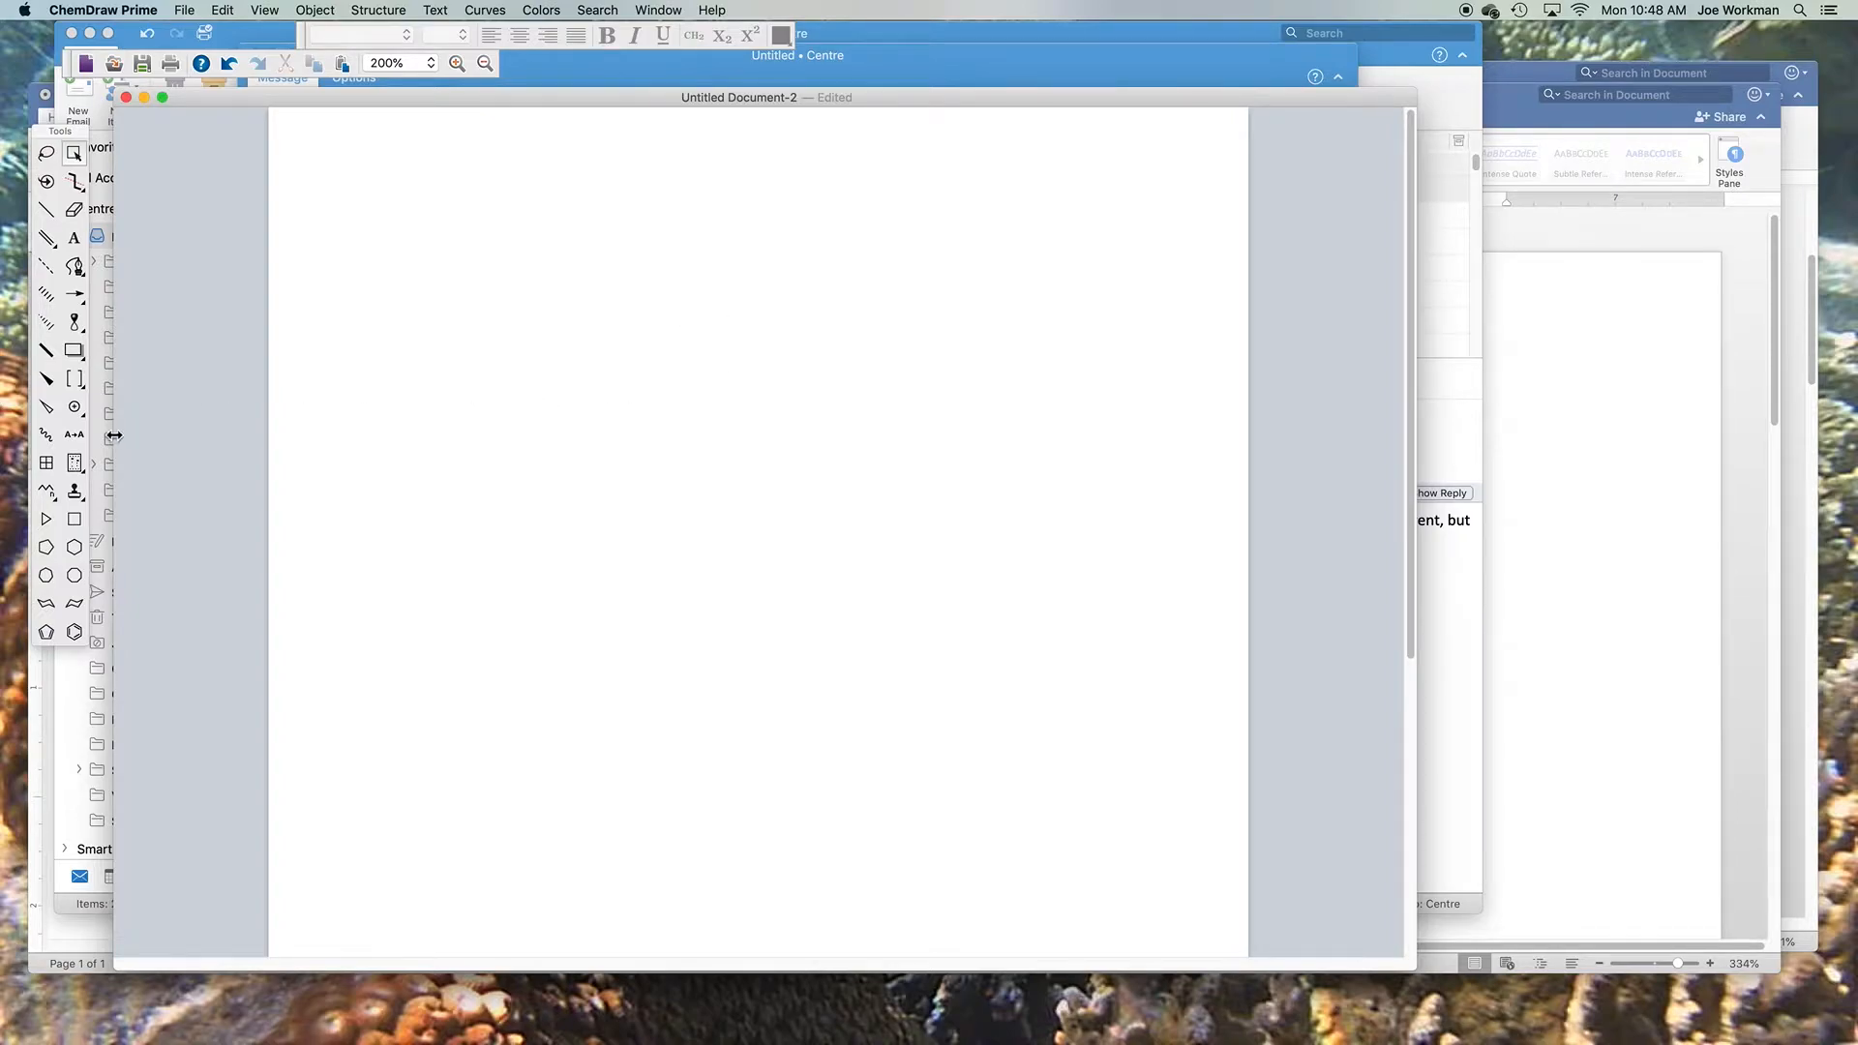
Draw an 11-carbon zigzag chain near the page's upper left and attach a Br substituent to its middle carbon
click(46, 492)
drag(438, 351, 664, 344)
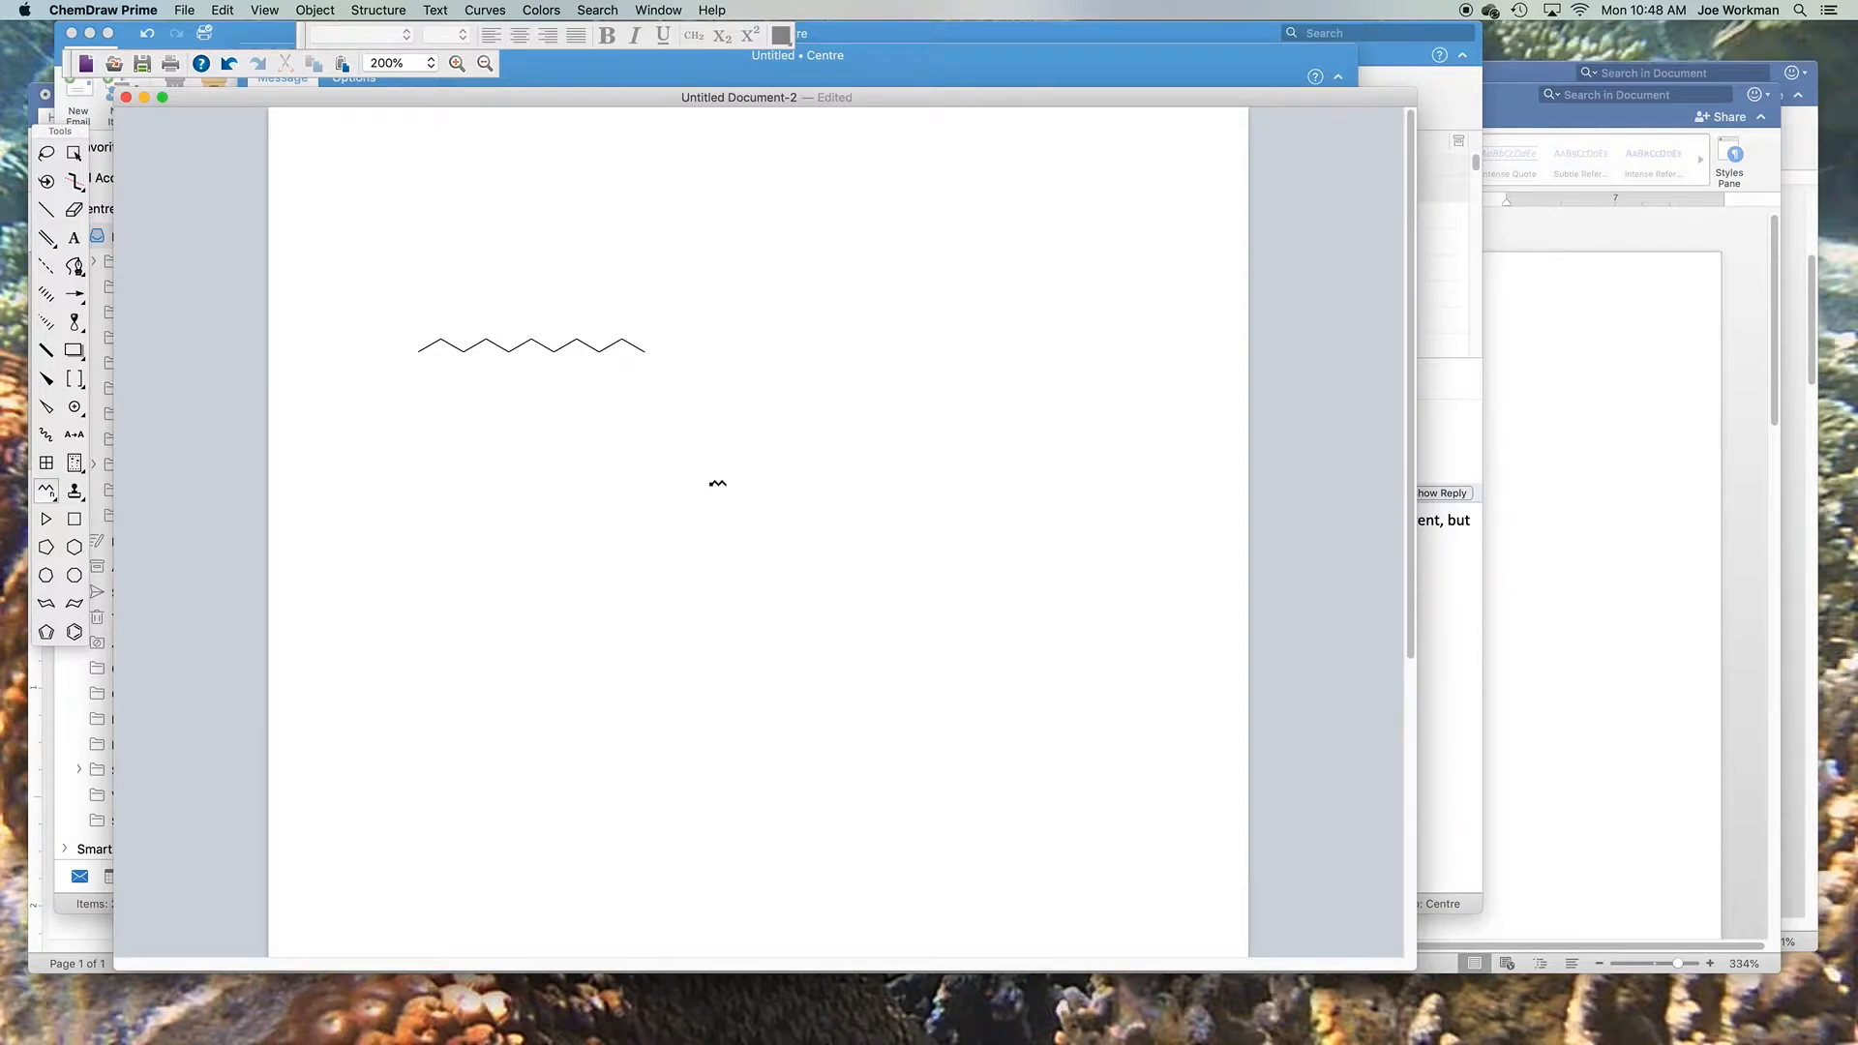
click(45, 211)
click(537, 344)
click(73, 237)
click(534, 313)
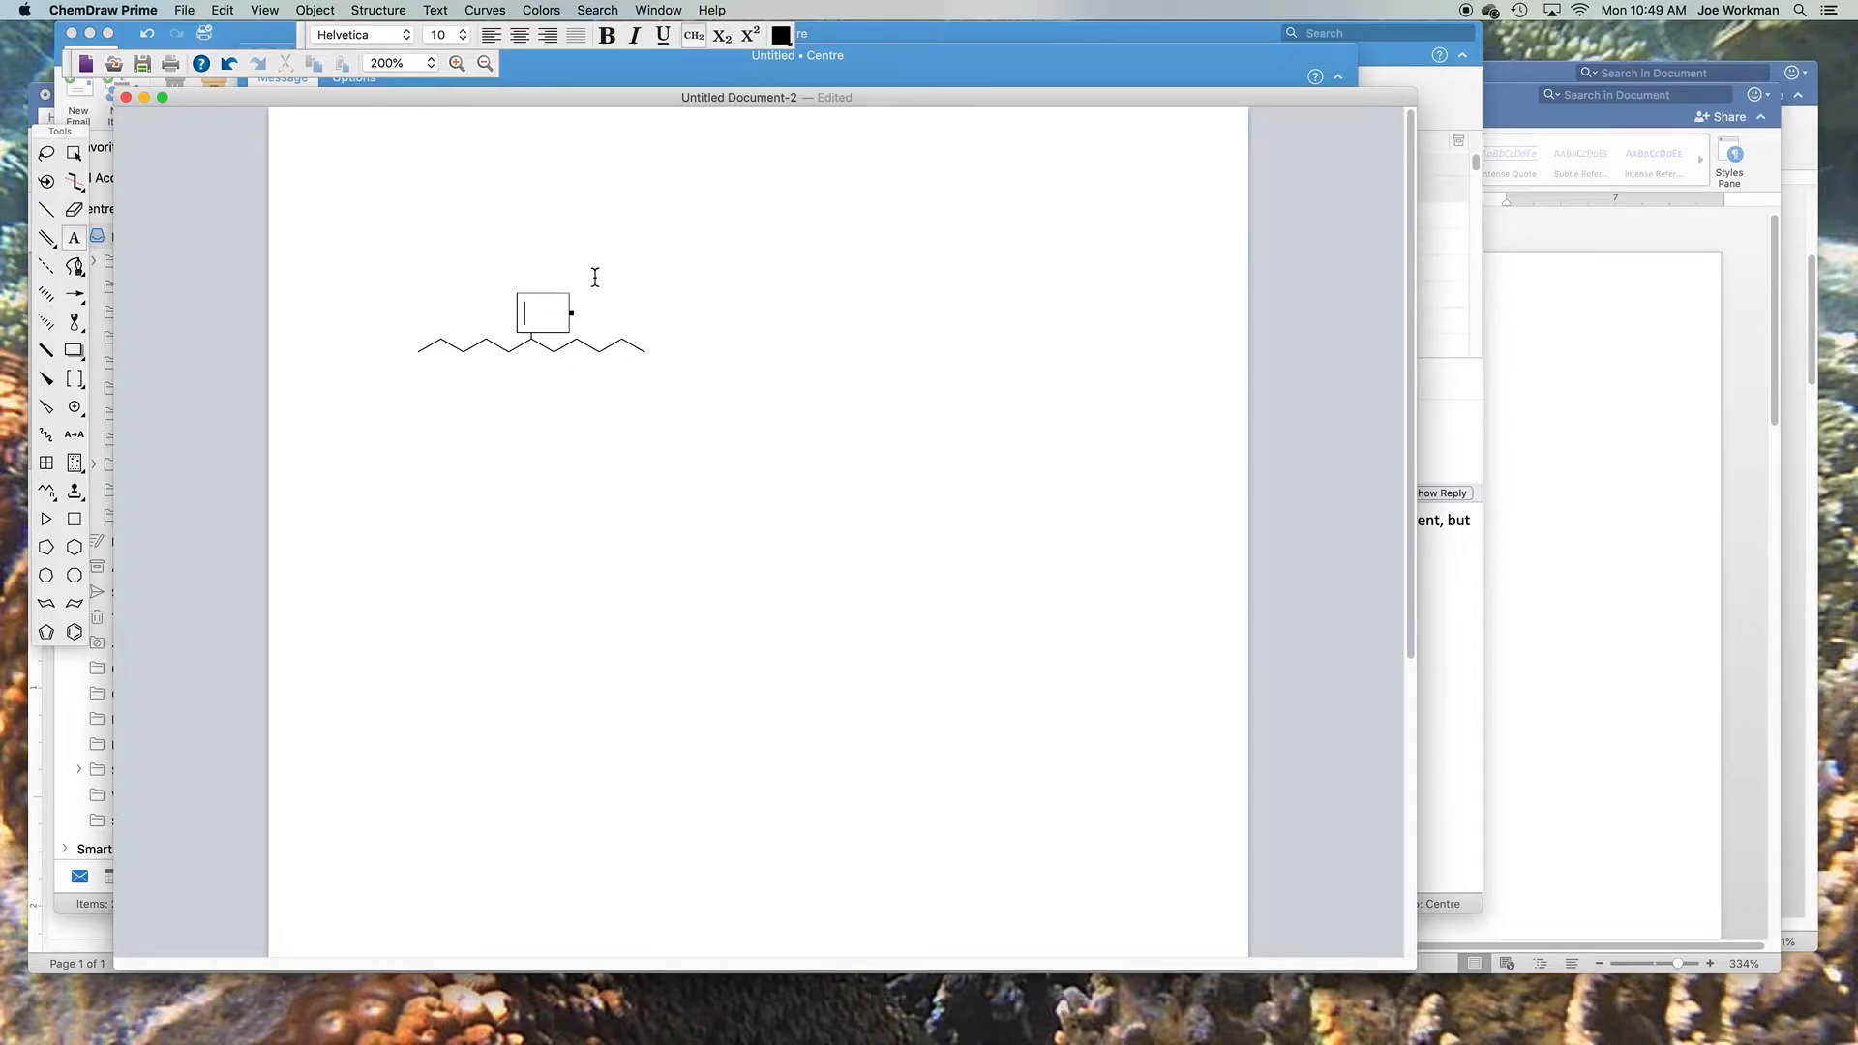
text(Br)
key(Return)
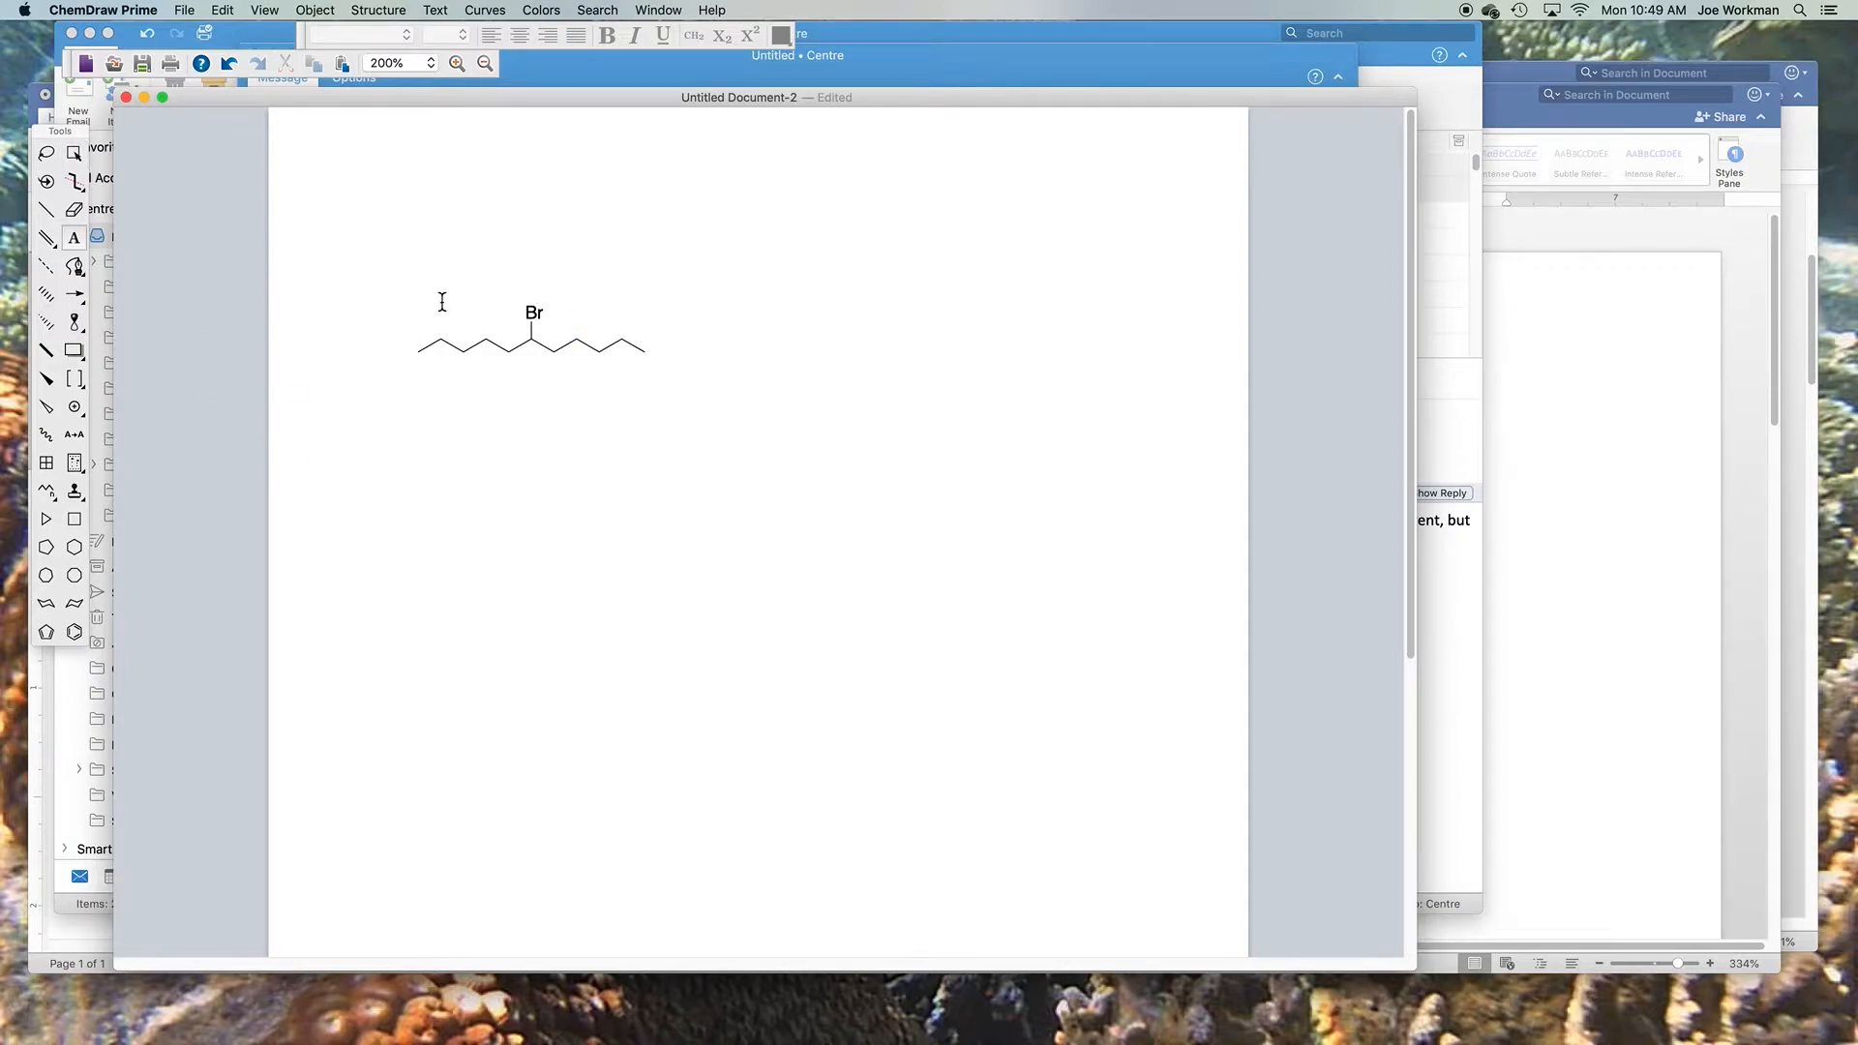
Duplicate the brominated chain and place the copy to its right at about the same height
double_click(76, 155)
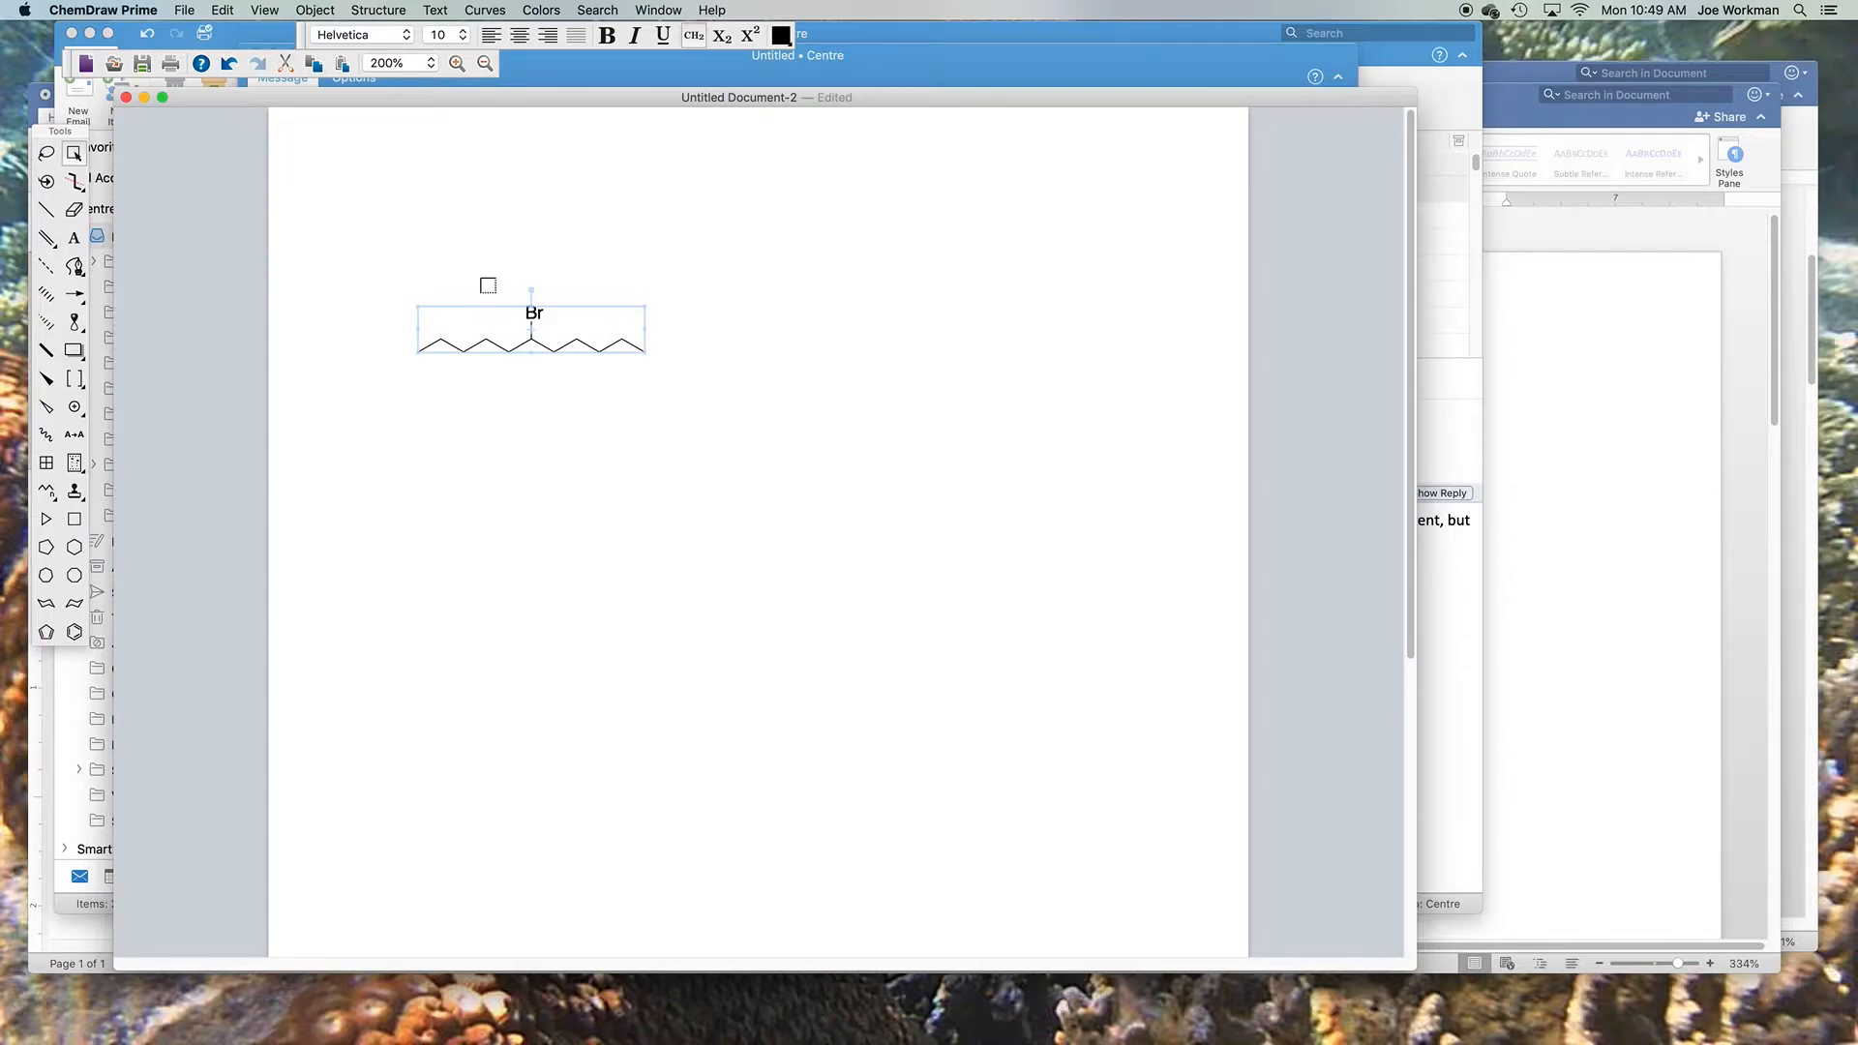
click(74, 153)
drag(512, 326, 892, 339)
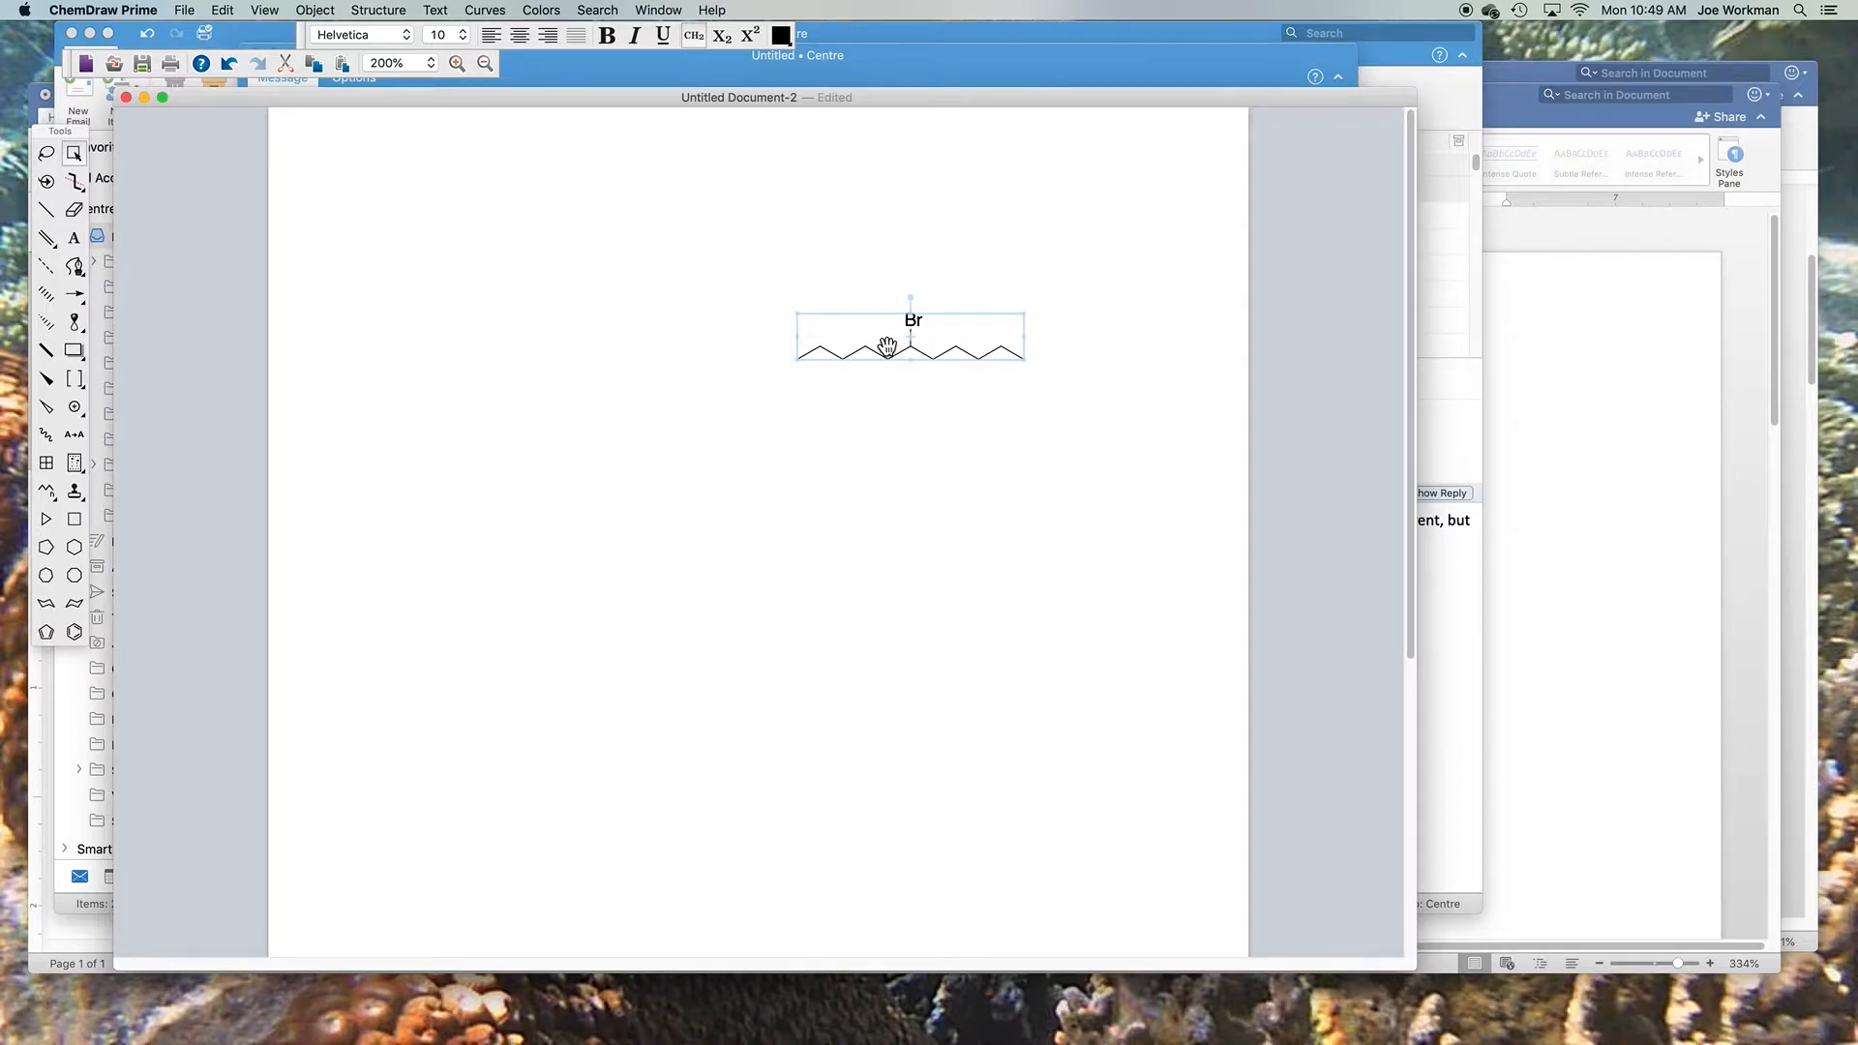
drag(884, 342, 942, 336)
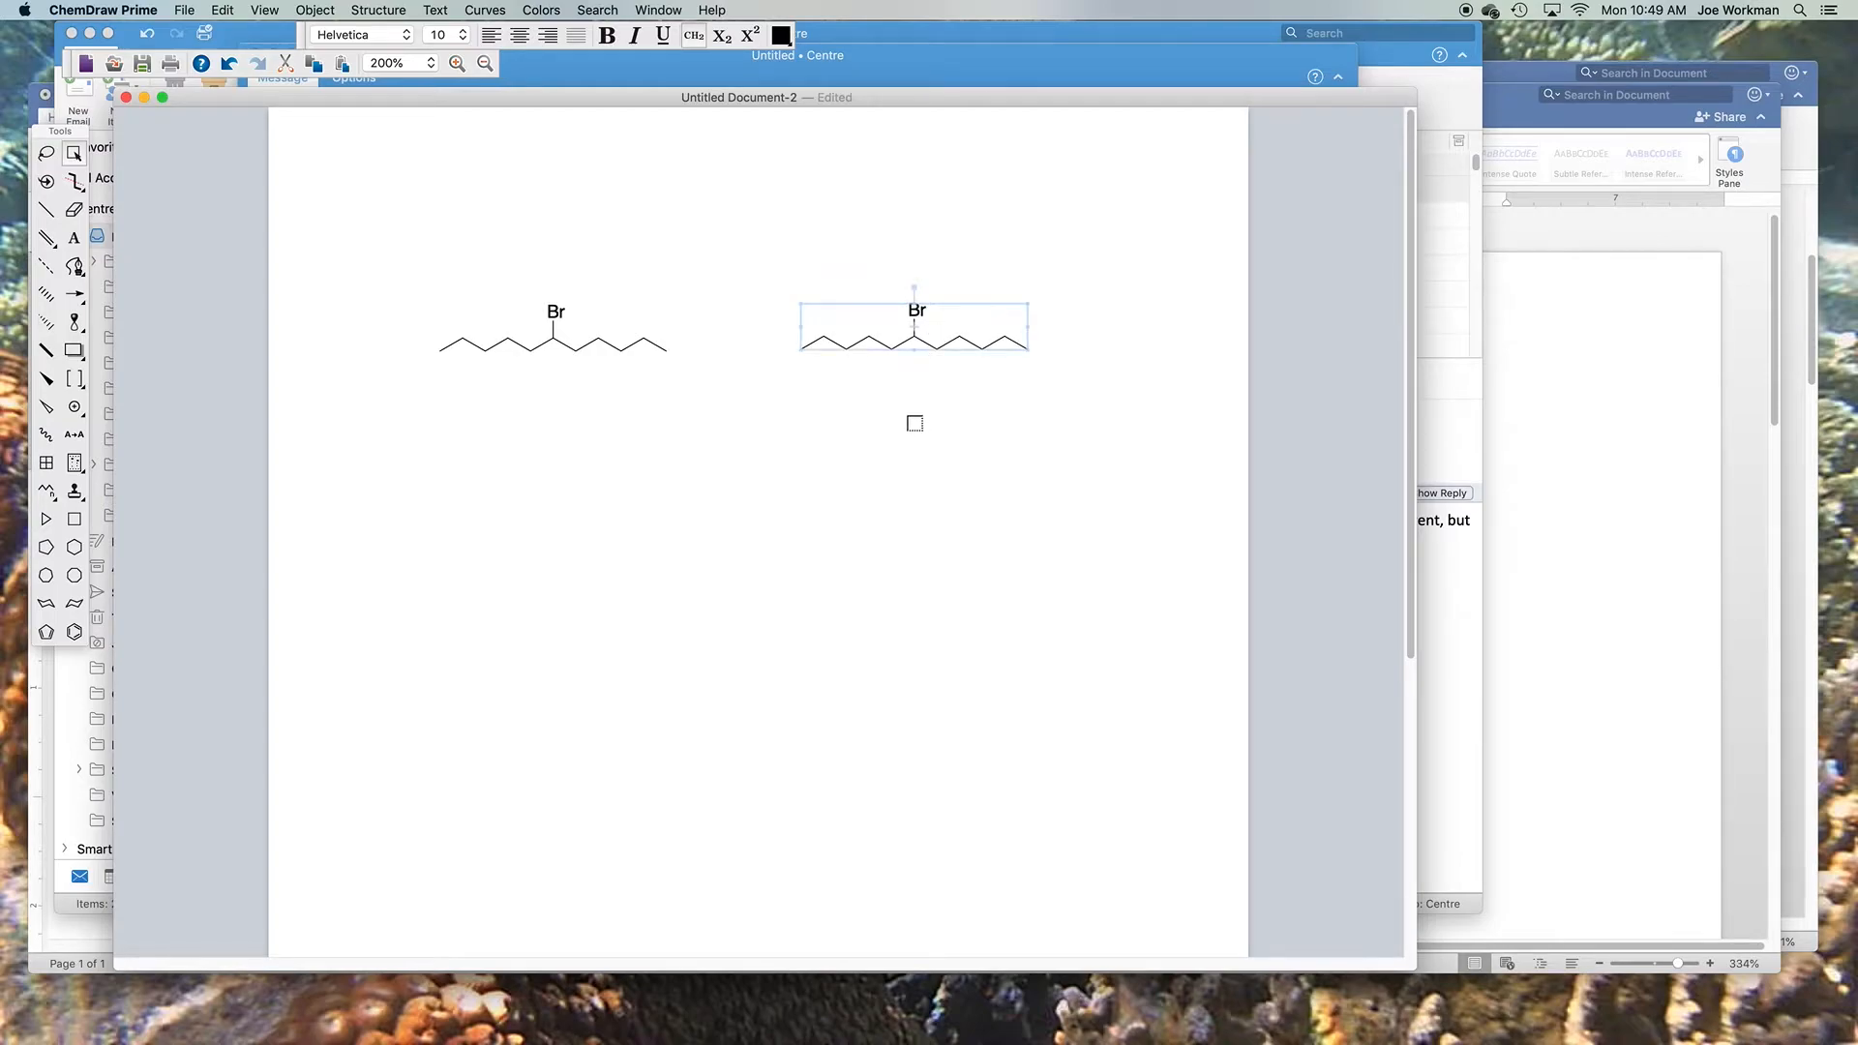
click(905, 434)
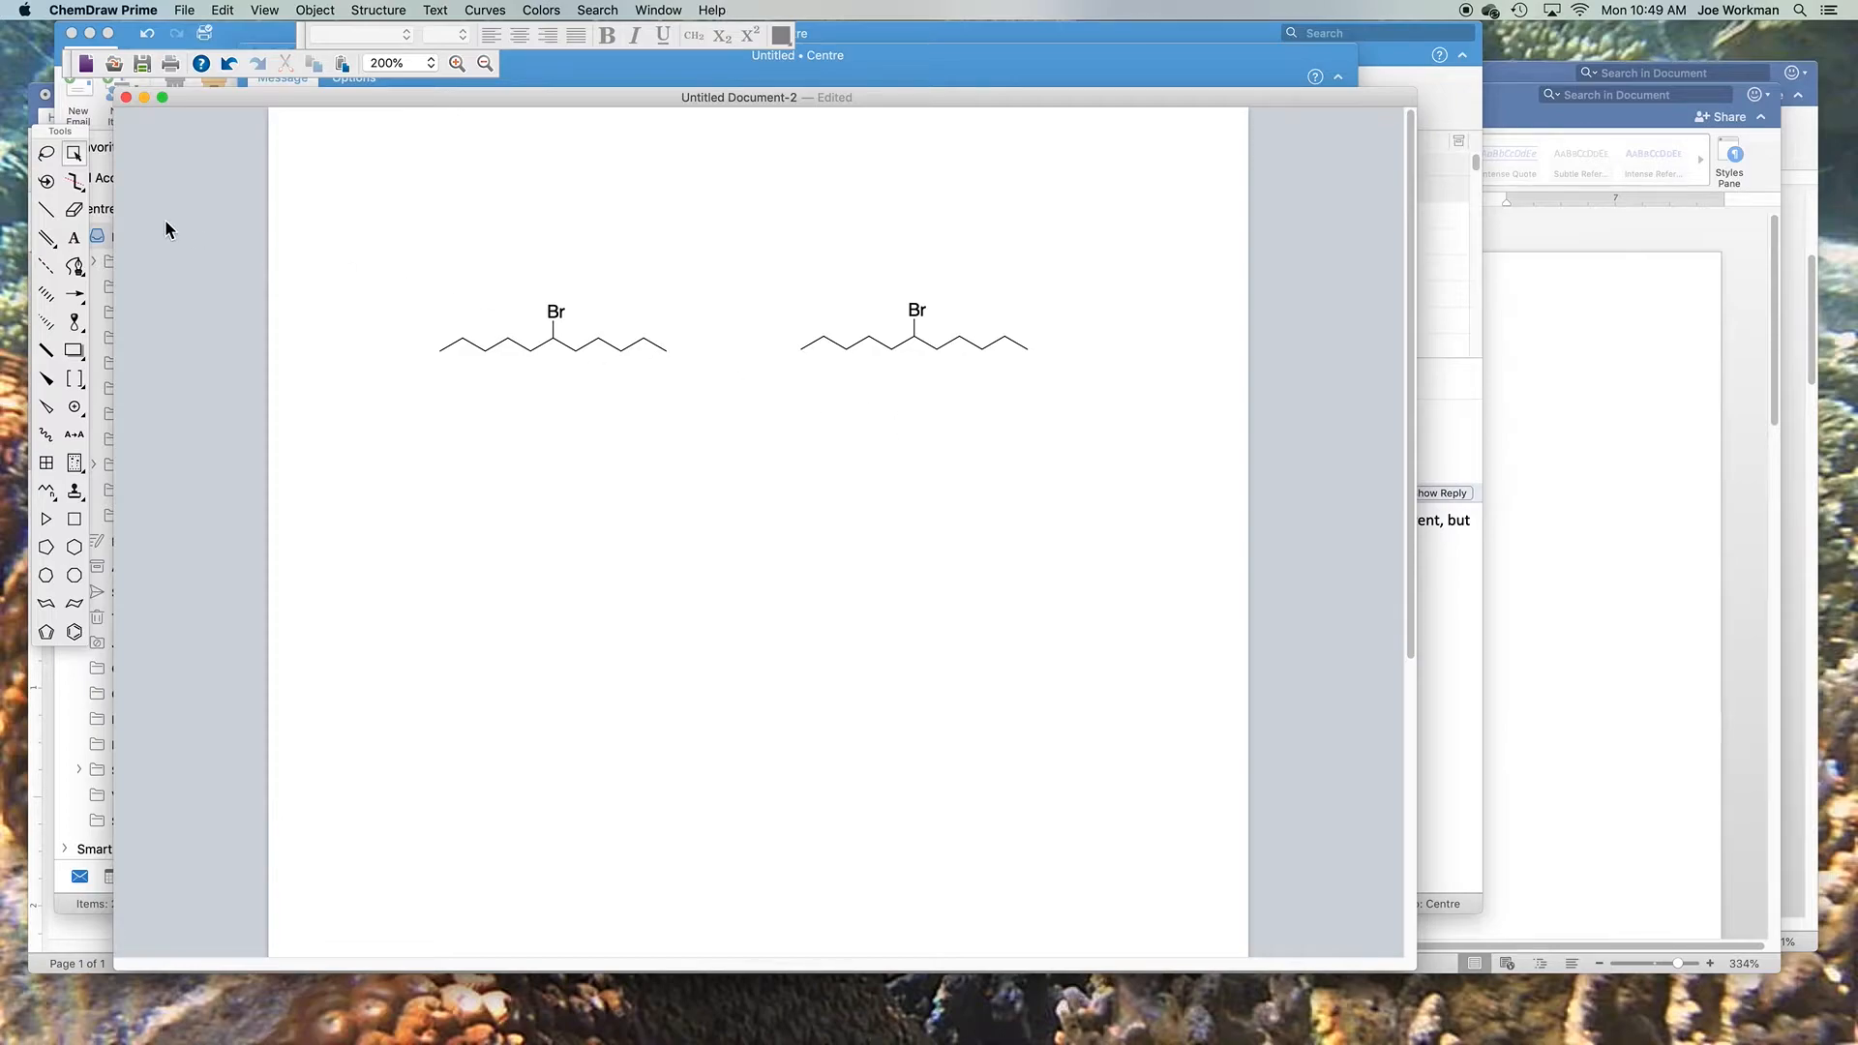
Replace the Br label on the copied chain with OH
click(74, 209)
click(74, 237)
click(917, 307)
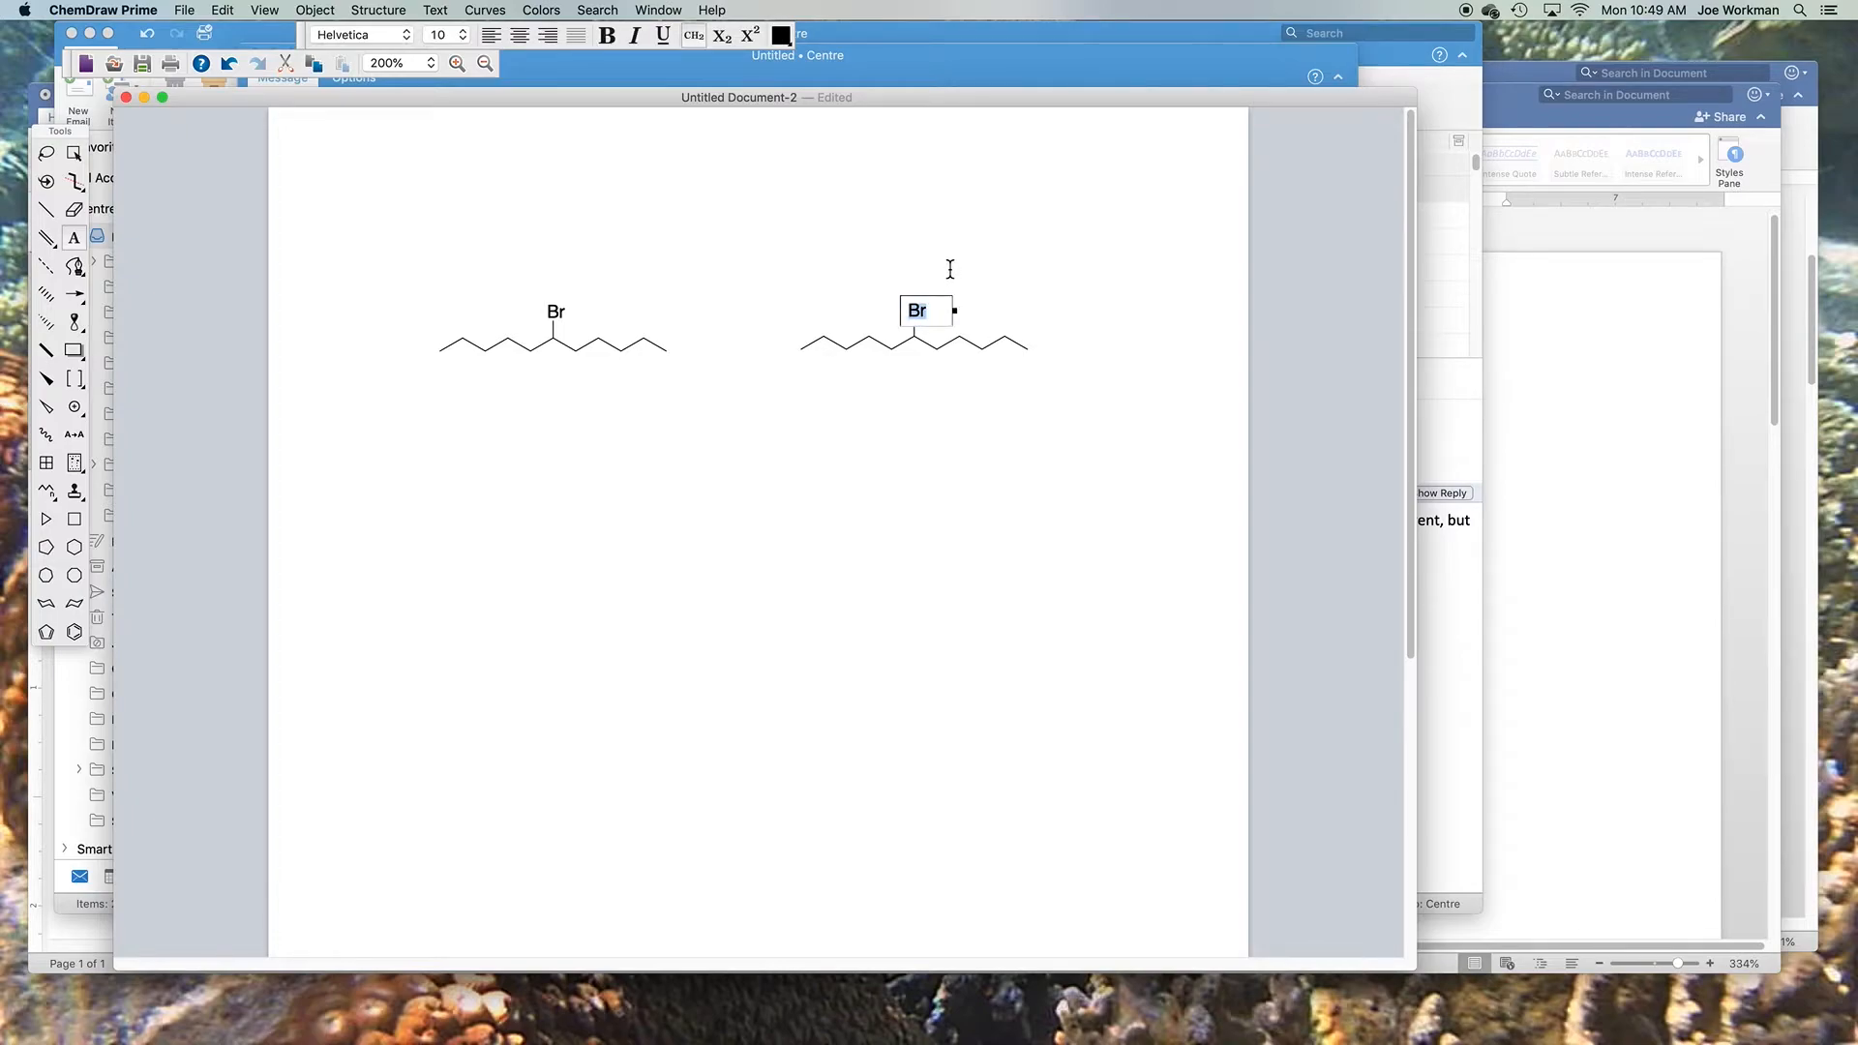
text(OH)
key(Escape)
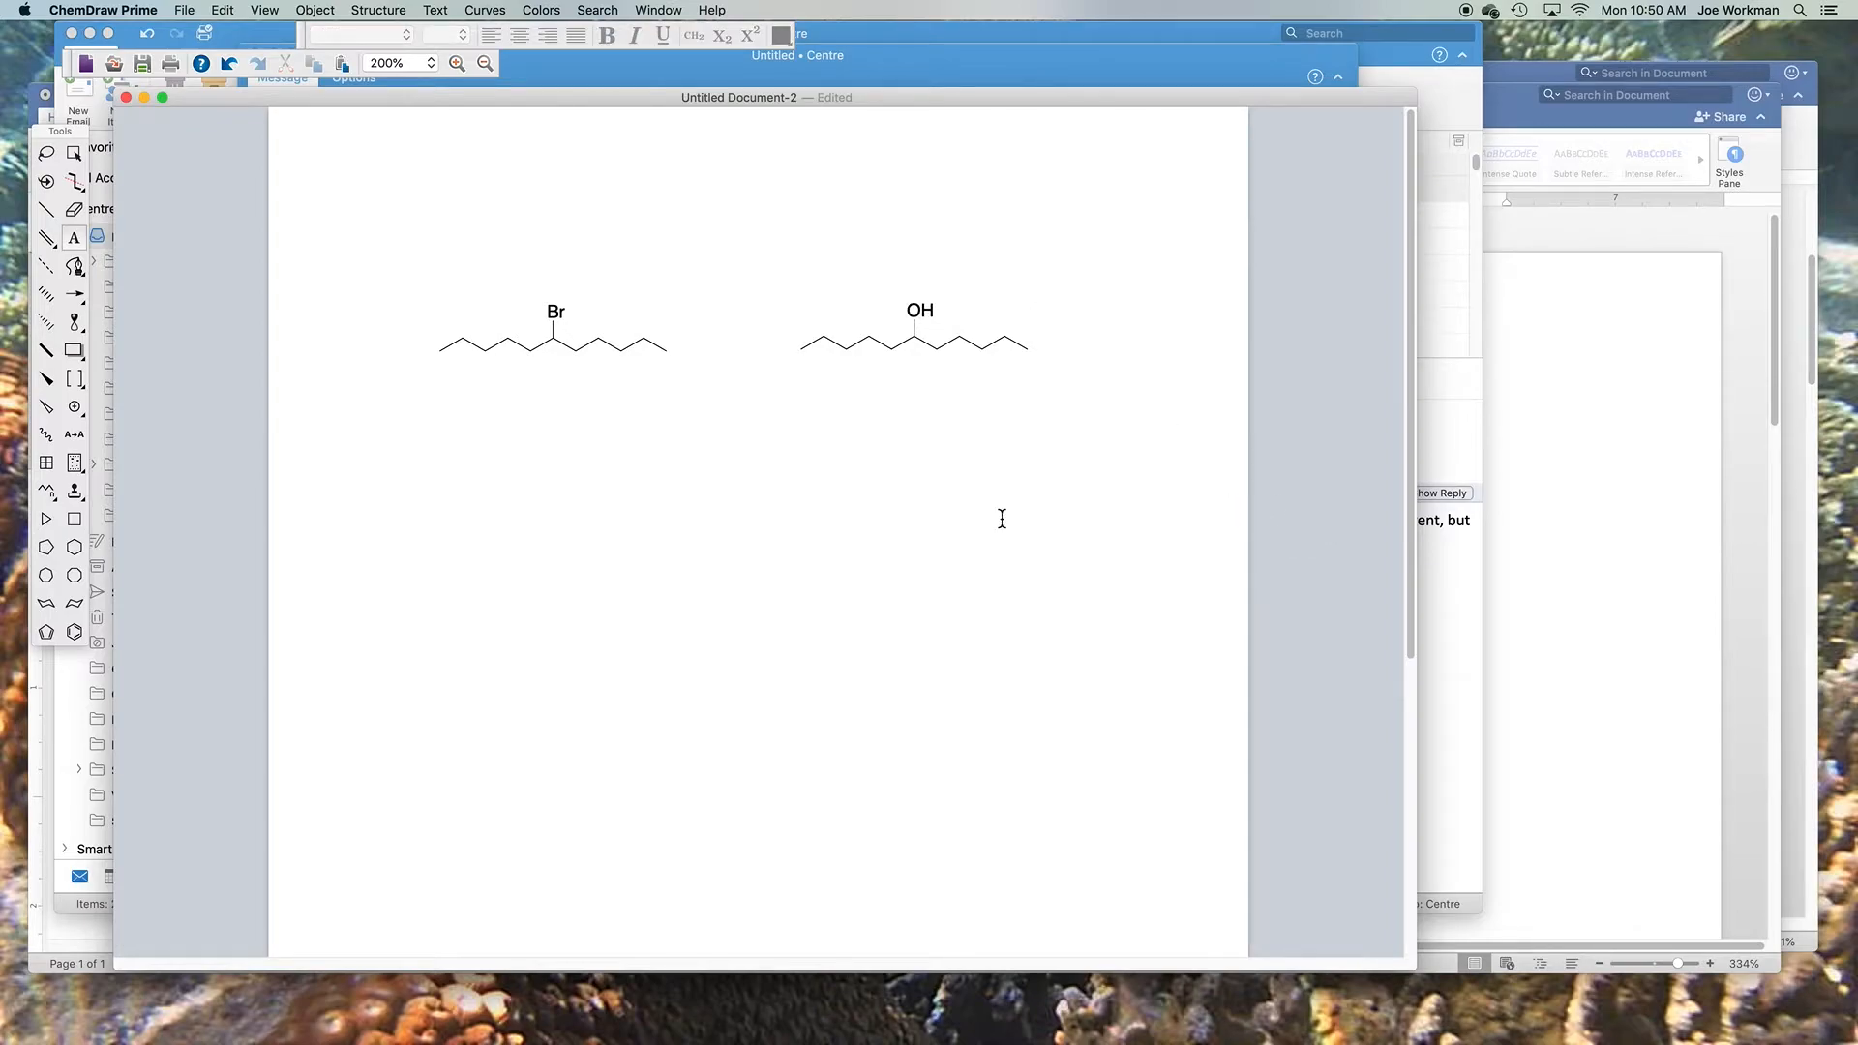
Draw a cyclohexane ring below the brominated chain and attach a two-carbon ethyl chain to its upper-right carbon
click(76, 548)
click(587, 507)
drag(480, 580, 477, 562)
click(47, 212)
click(636, 497)
click(631, 507)
Fuse a cyclopentane ring to the cyclohexane's lower-left bond and add a spiro cyclohexane ring on the five-membered ring's lower-left carbon
click(45, 547)
mouse_move(582, 555)
mouse_down()
mouse_move(593, 584)
mouse_move(554, 592)
mouse_move(525, 577)
mouse_move(520, 531)
mouse_up()
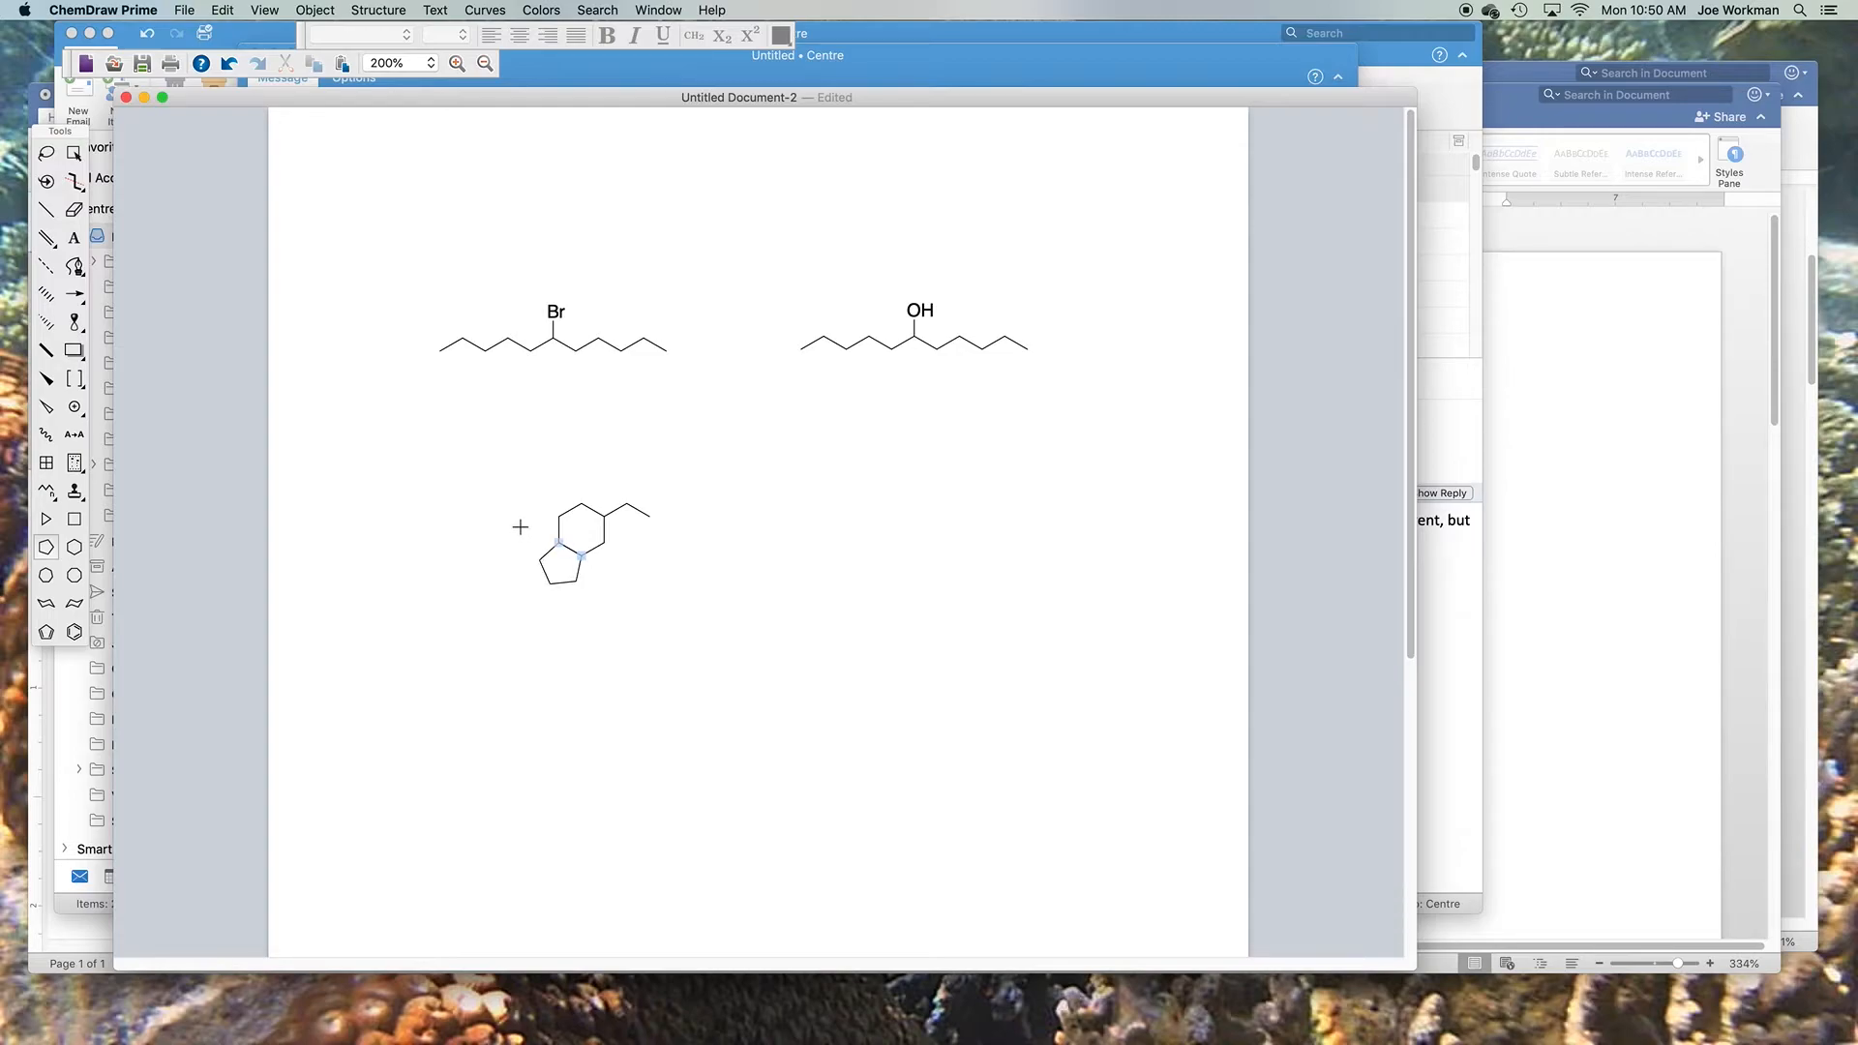
drag(521, 527, 523, 529)
click(75, 547)
key(n)
click(531, 600)
Duplicate the spiro ring structure to its right and turn the copy's ethyl group into an aldehyde with a double-bonded O
click(77, 156)
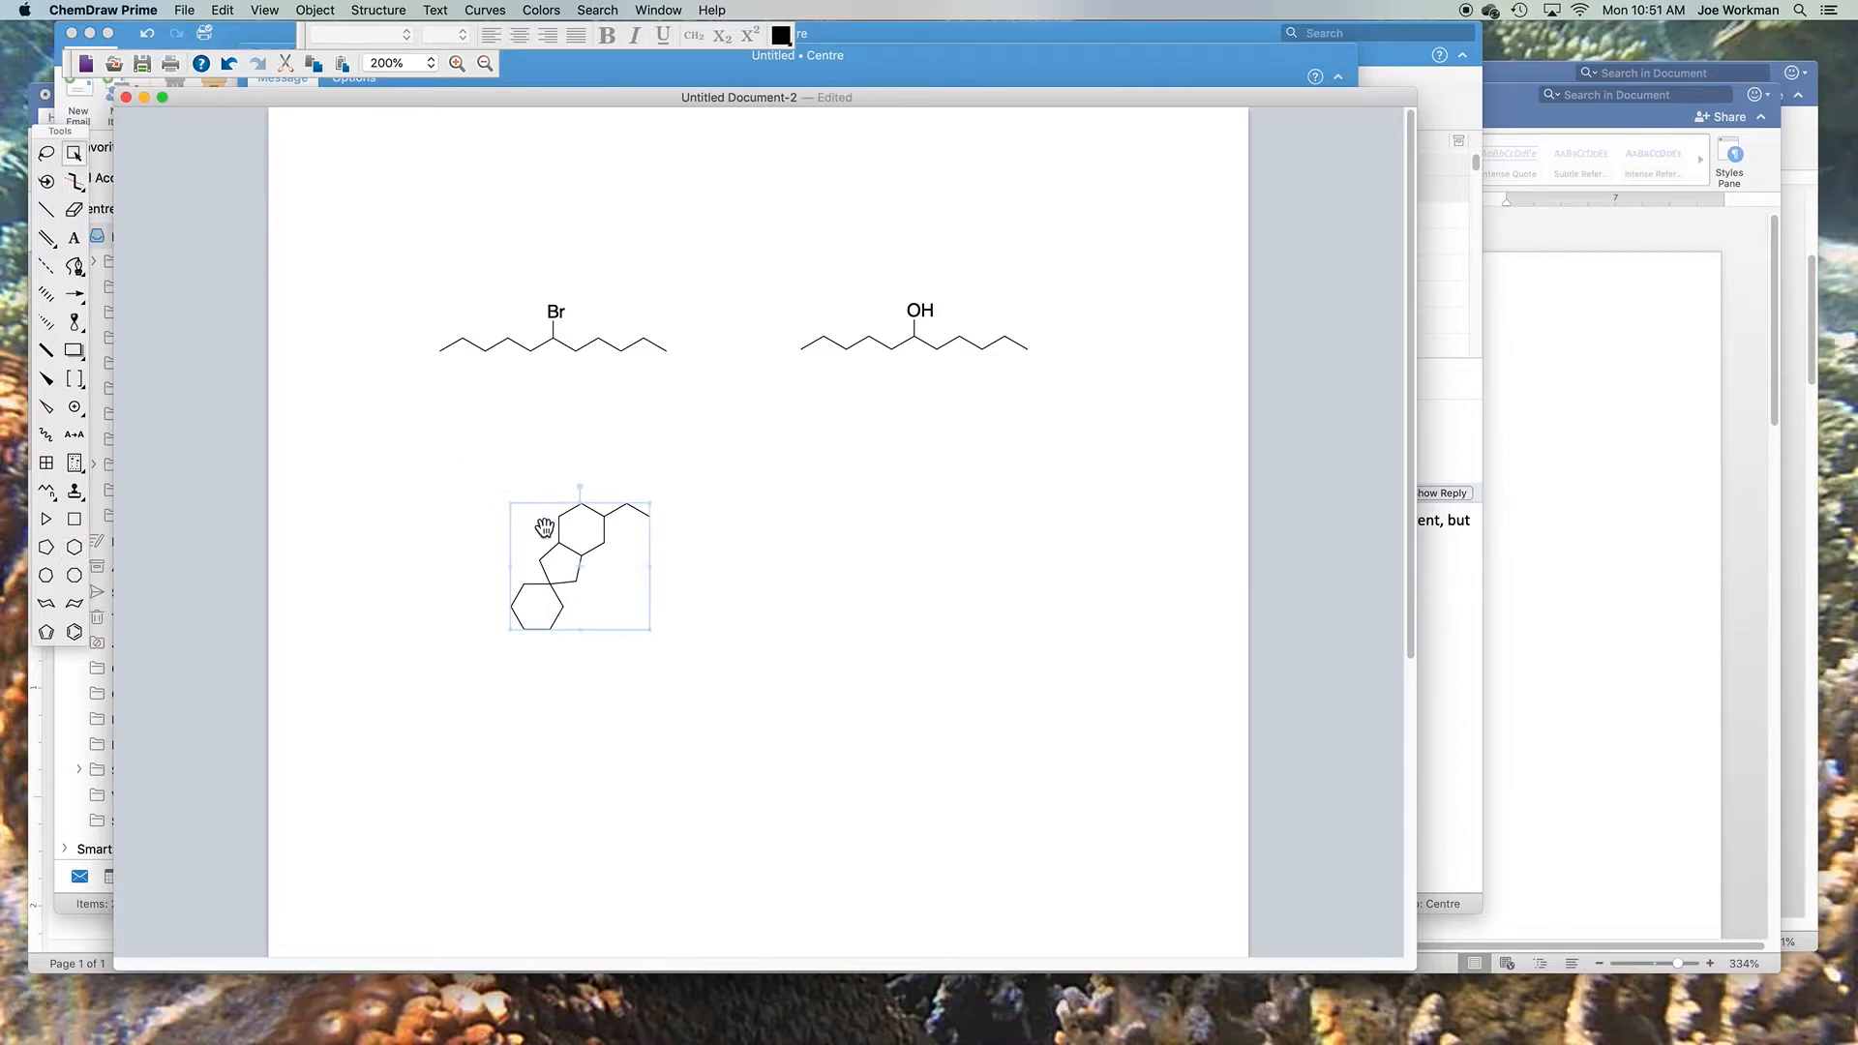
drag(542, 524, 861, 531)
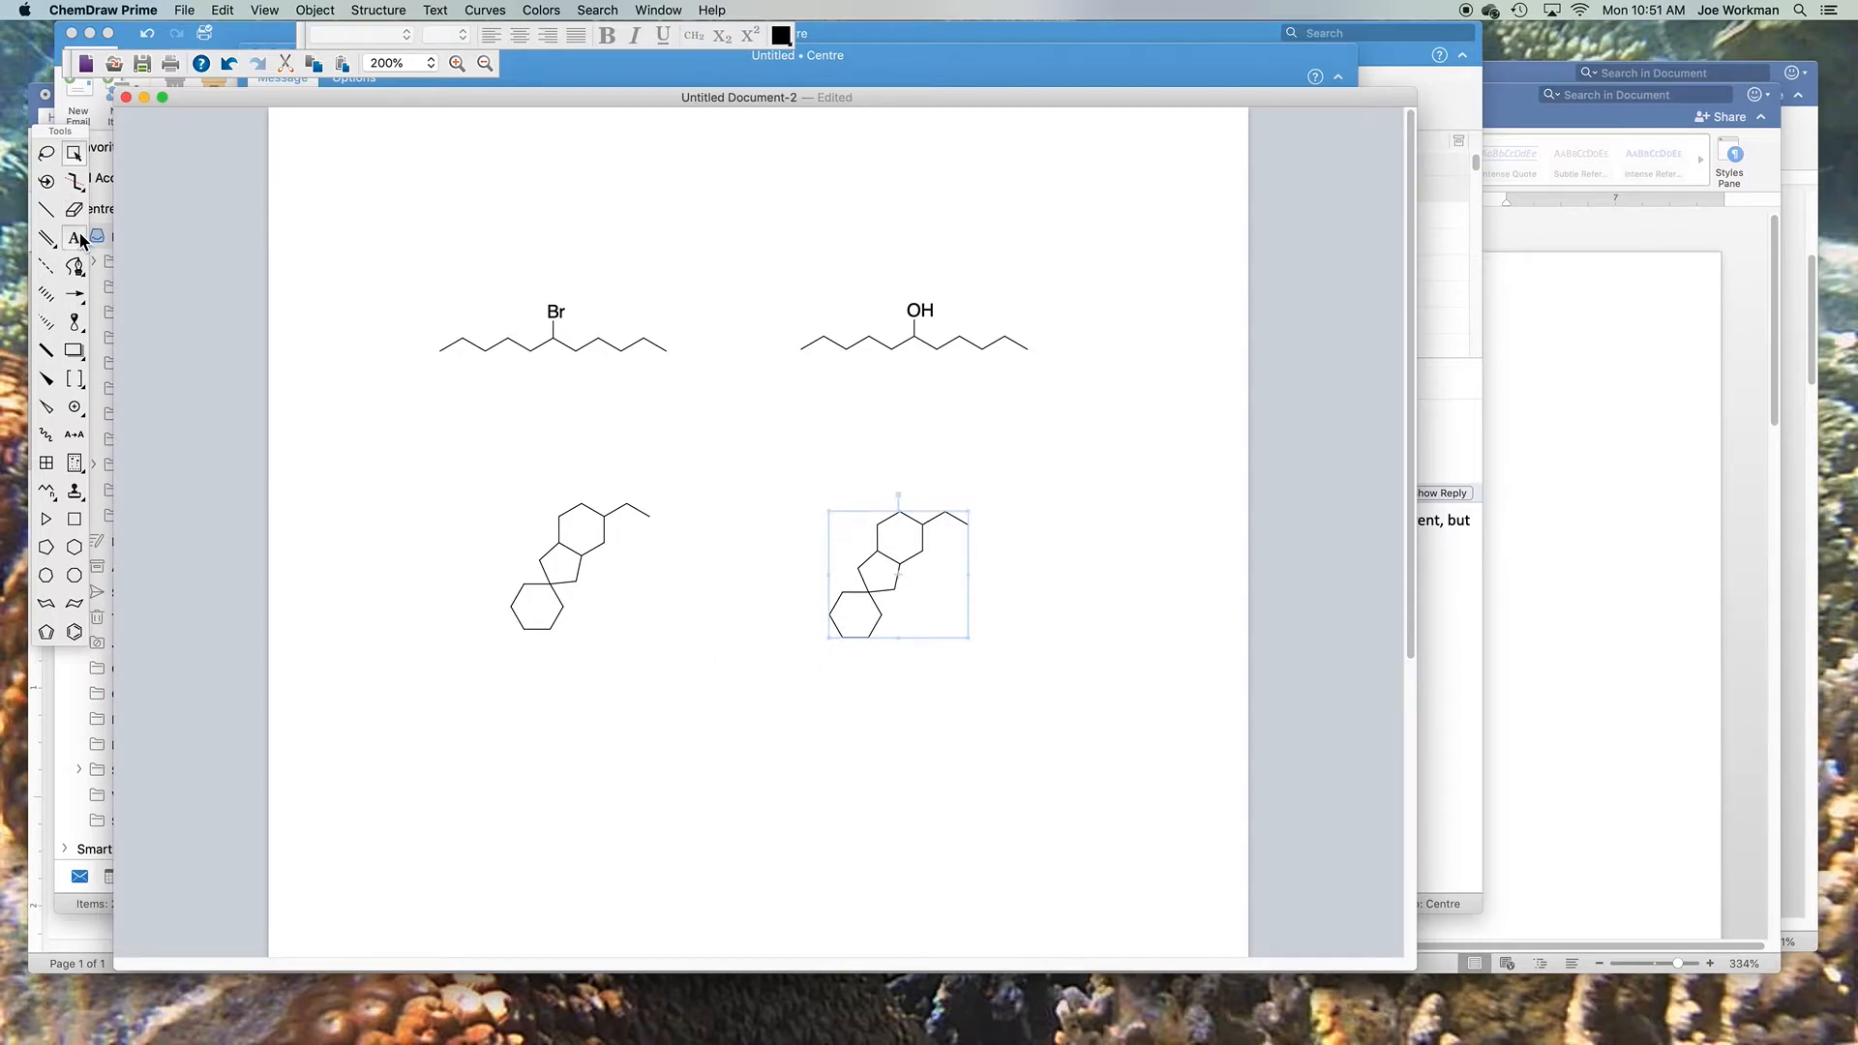
click(42, 212)
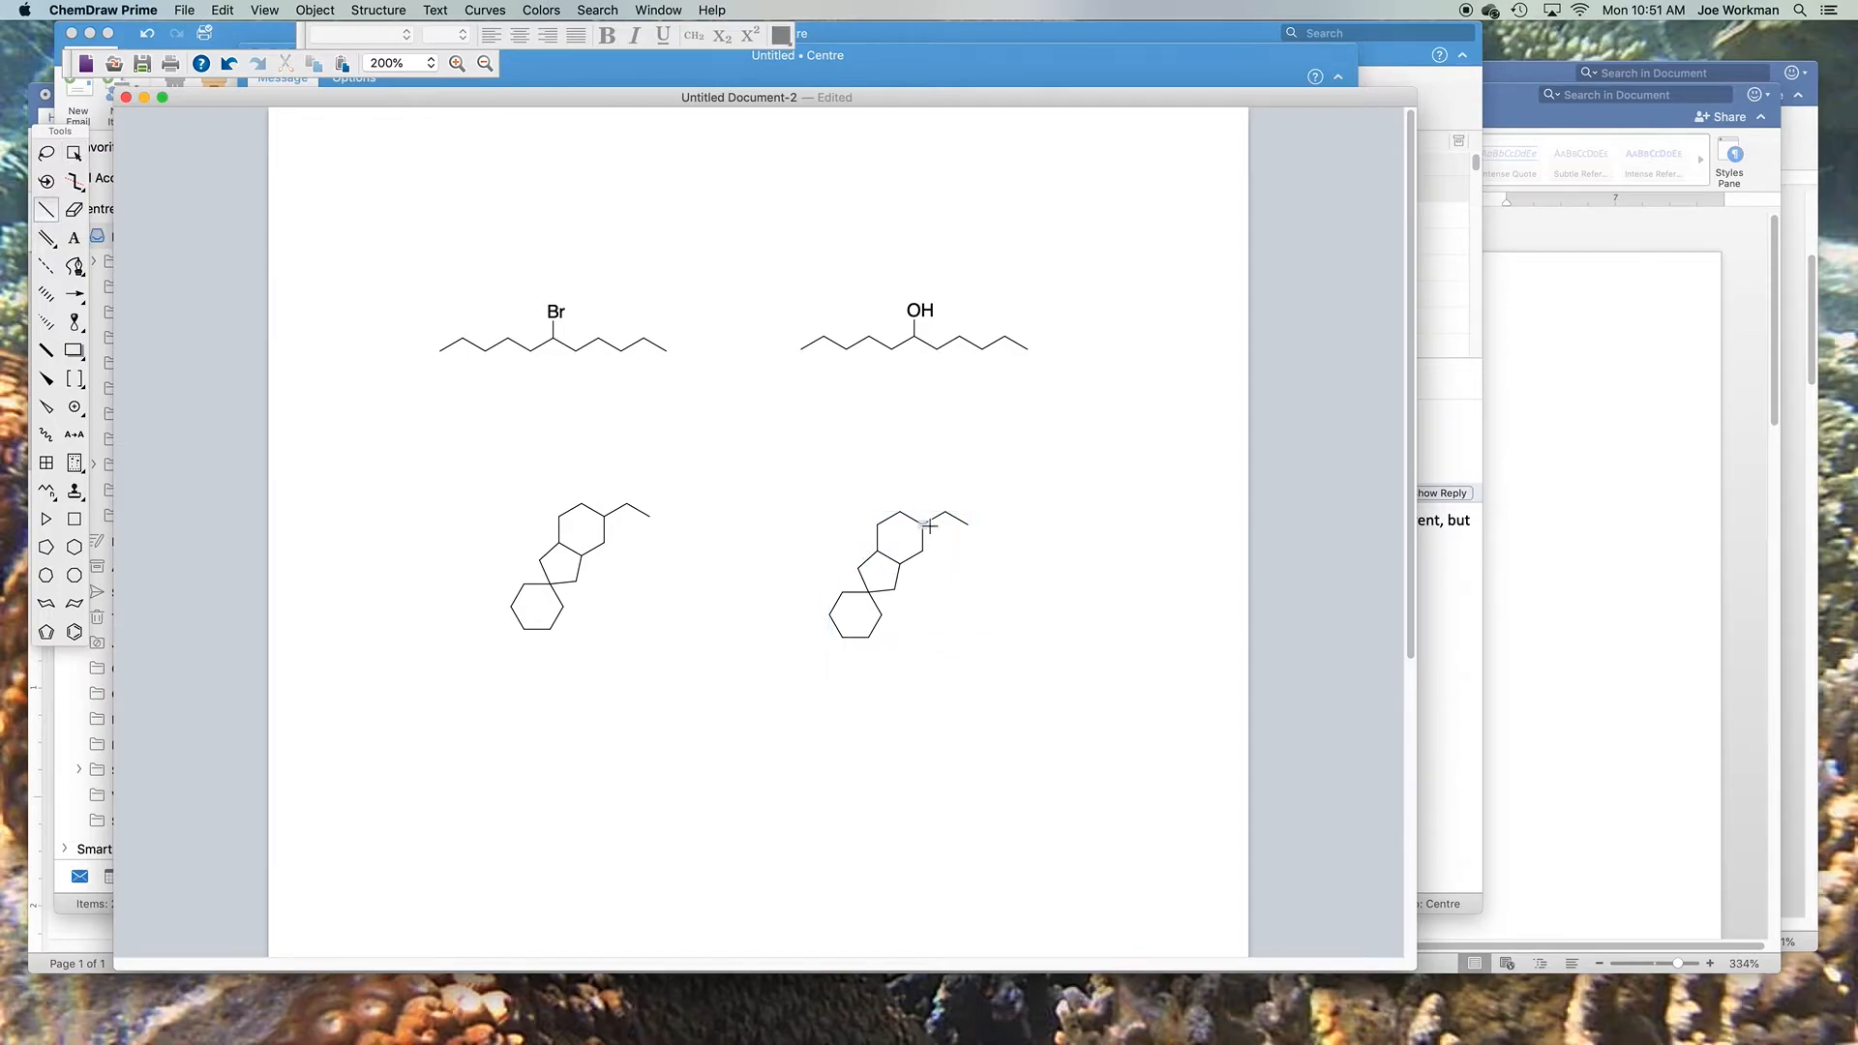
click(955, 522)
click(74, 237)
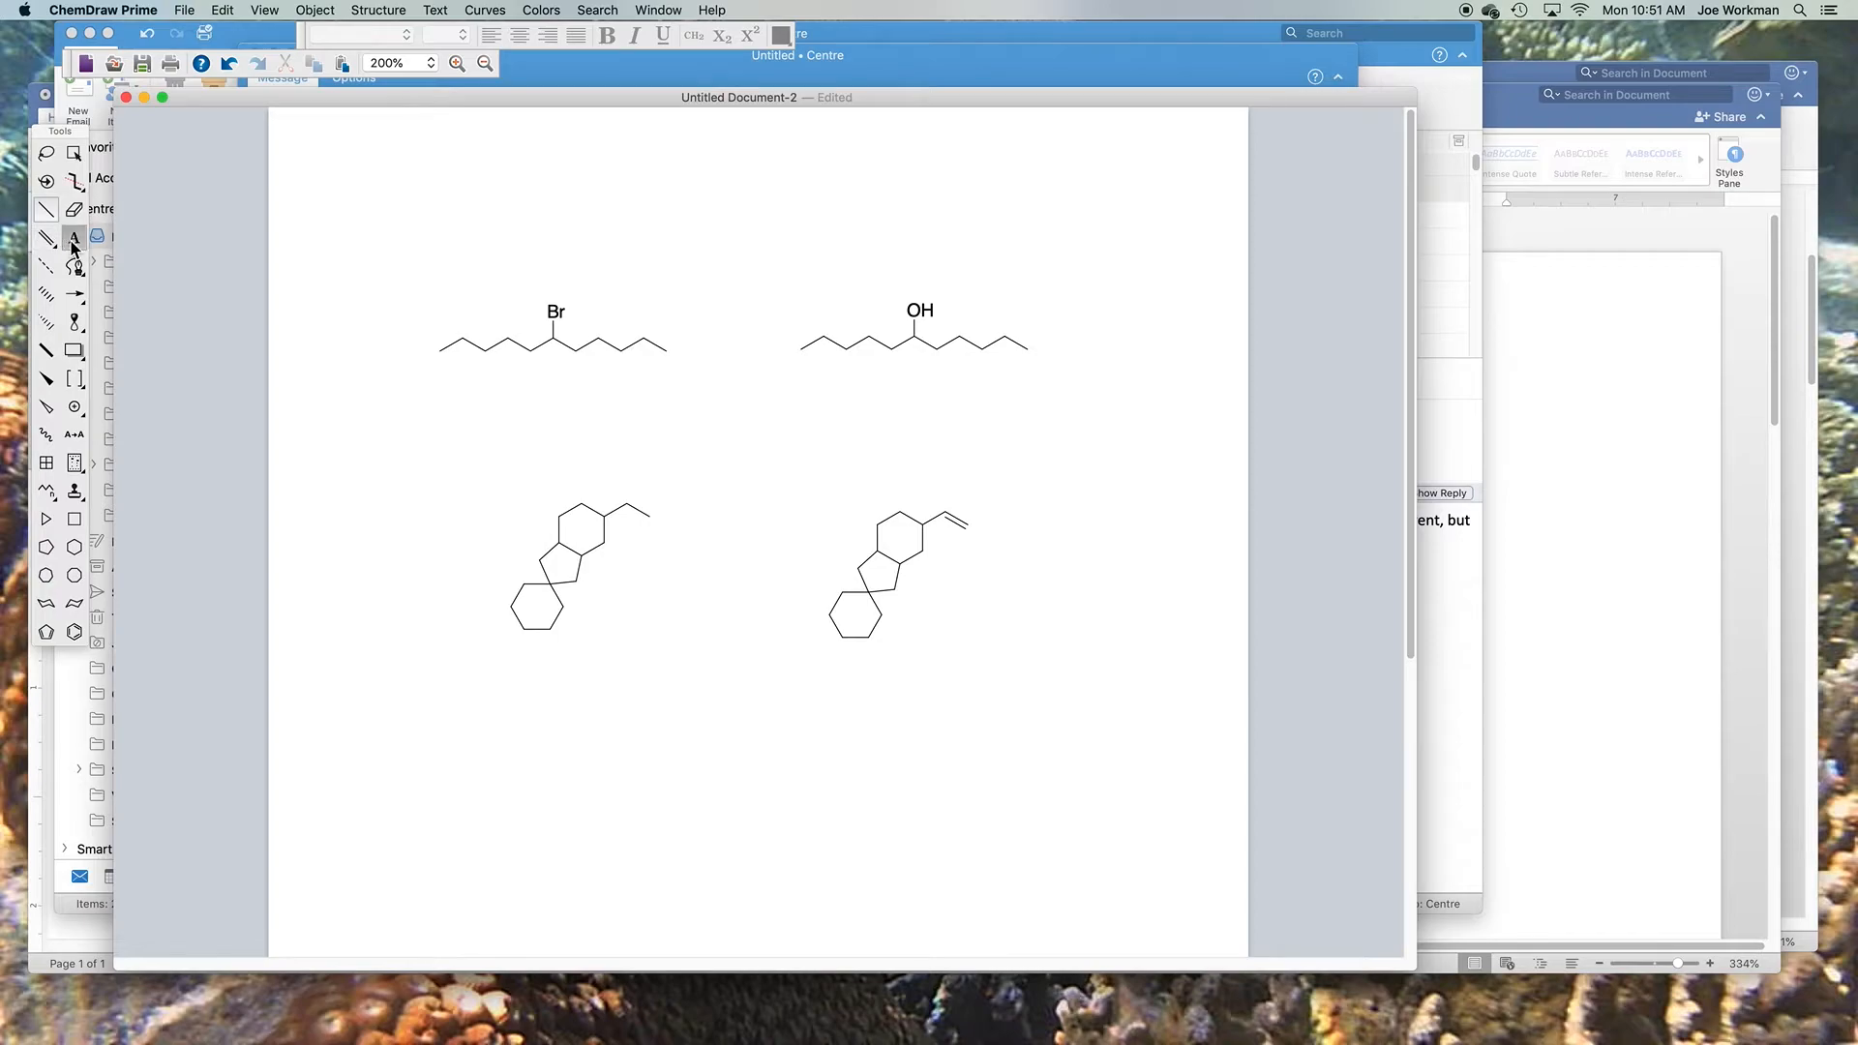
click(967, 524)
text(O)
key(Escape)
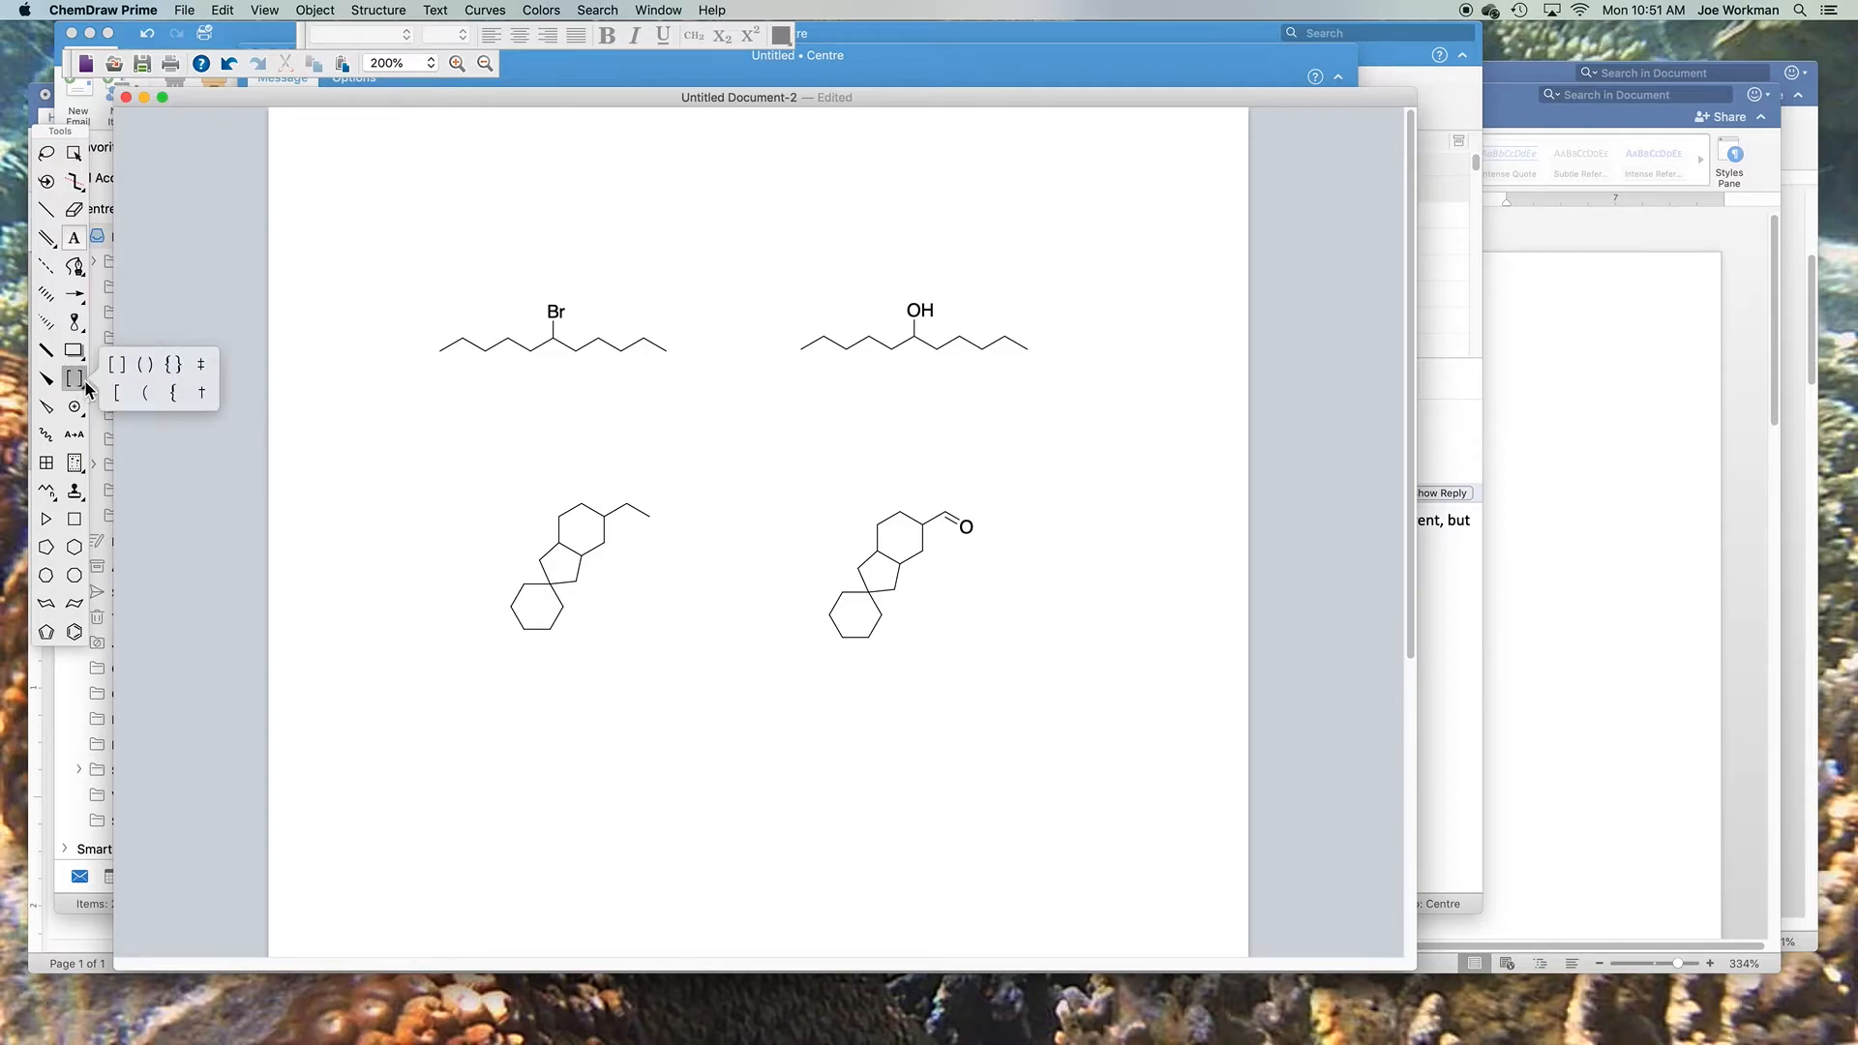
Enclose the aldehyde structure in square brackets and place a circled plus charge outside their upper-right corner
click(116, 371)
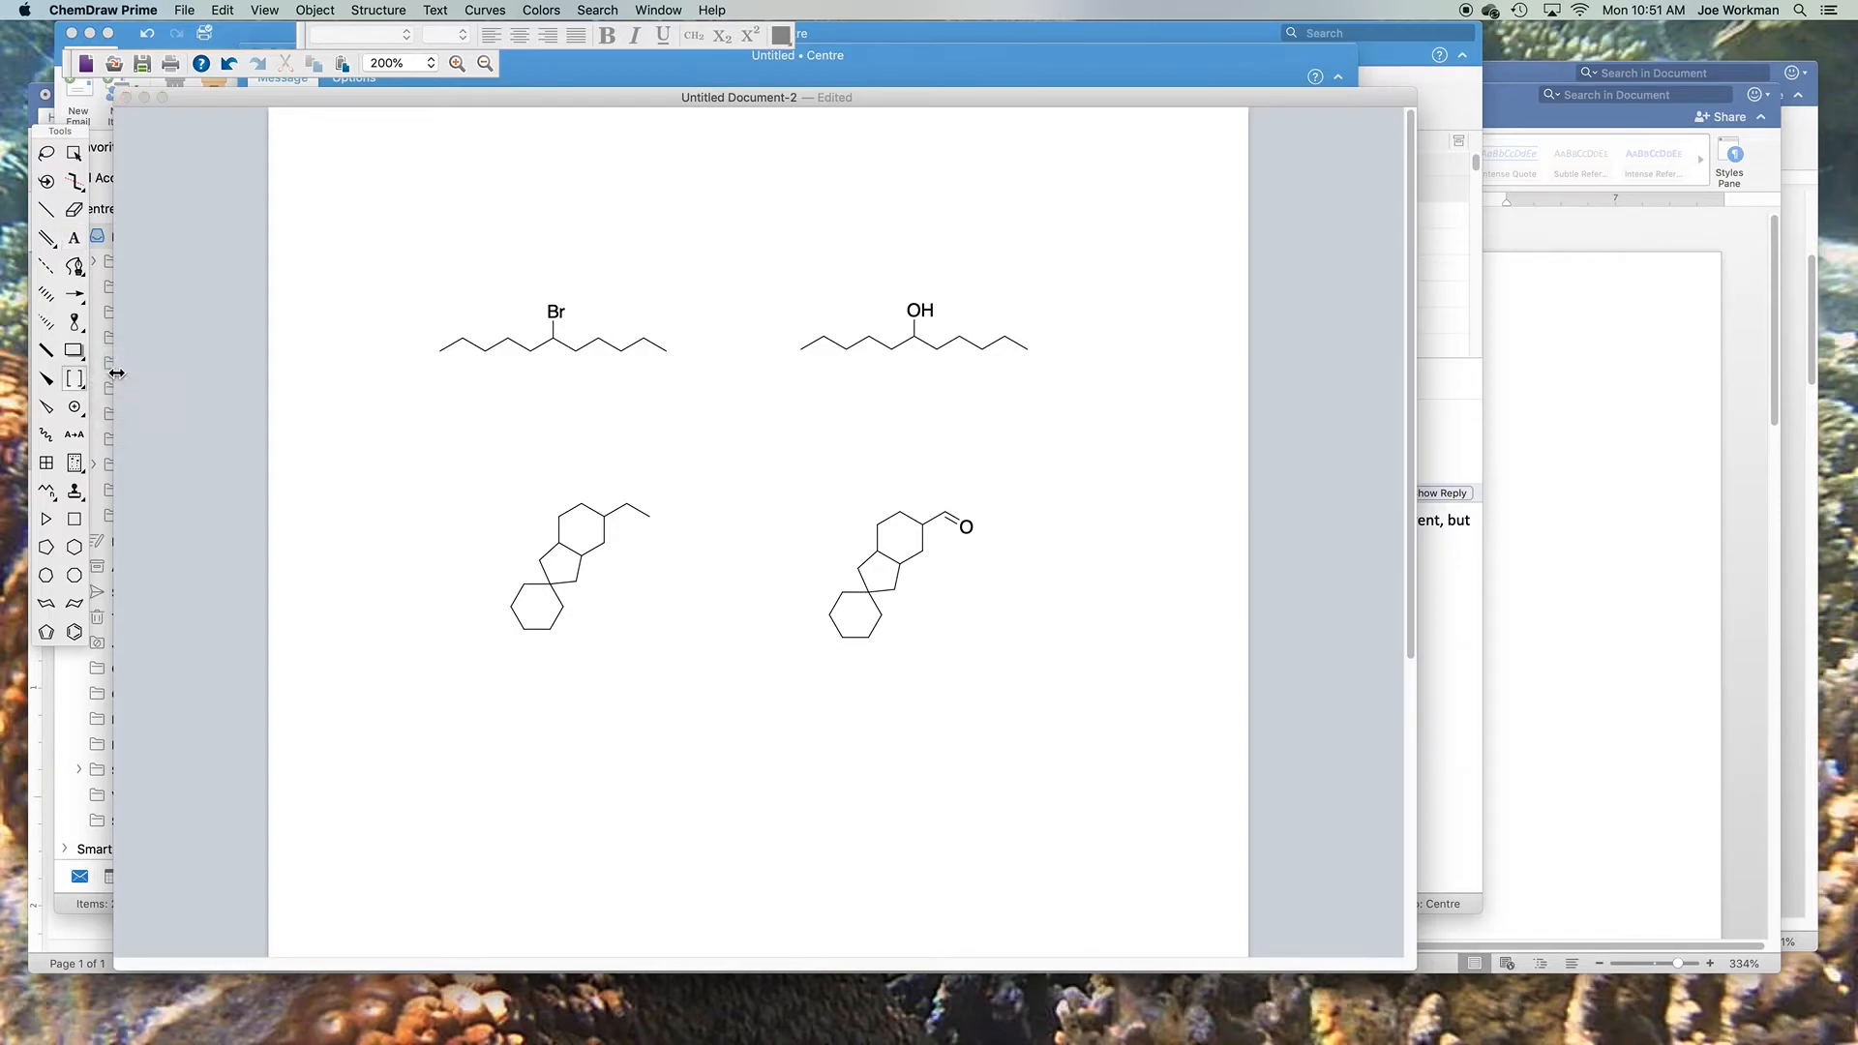
drag(788, 475, 999, 685)
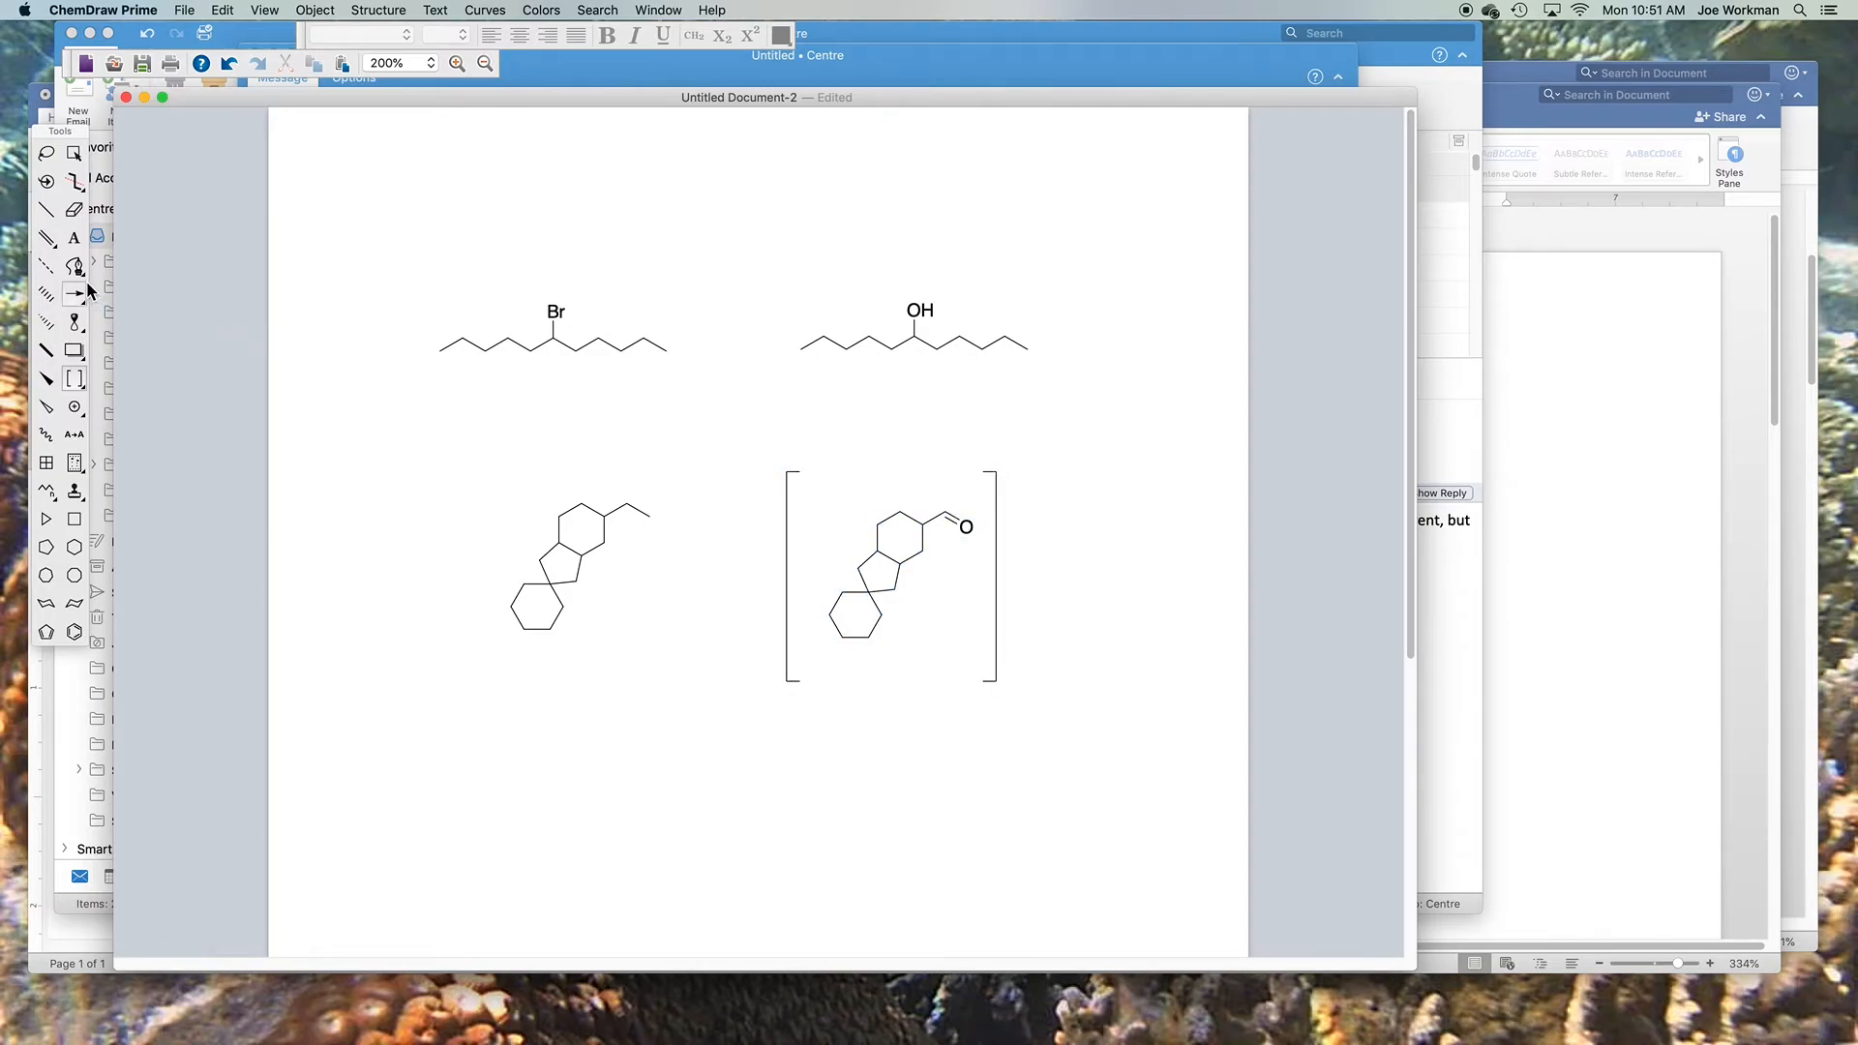
click(75, 407)
click(1015, 471)
Draw a straight reaction arrow from the brominated chain to the OH chain
click(74, 297)
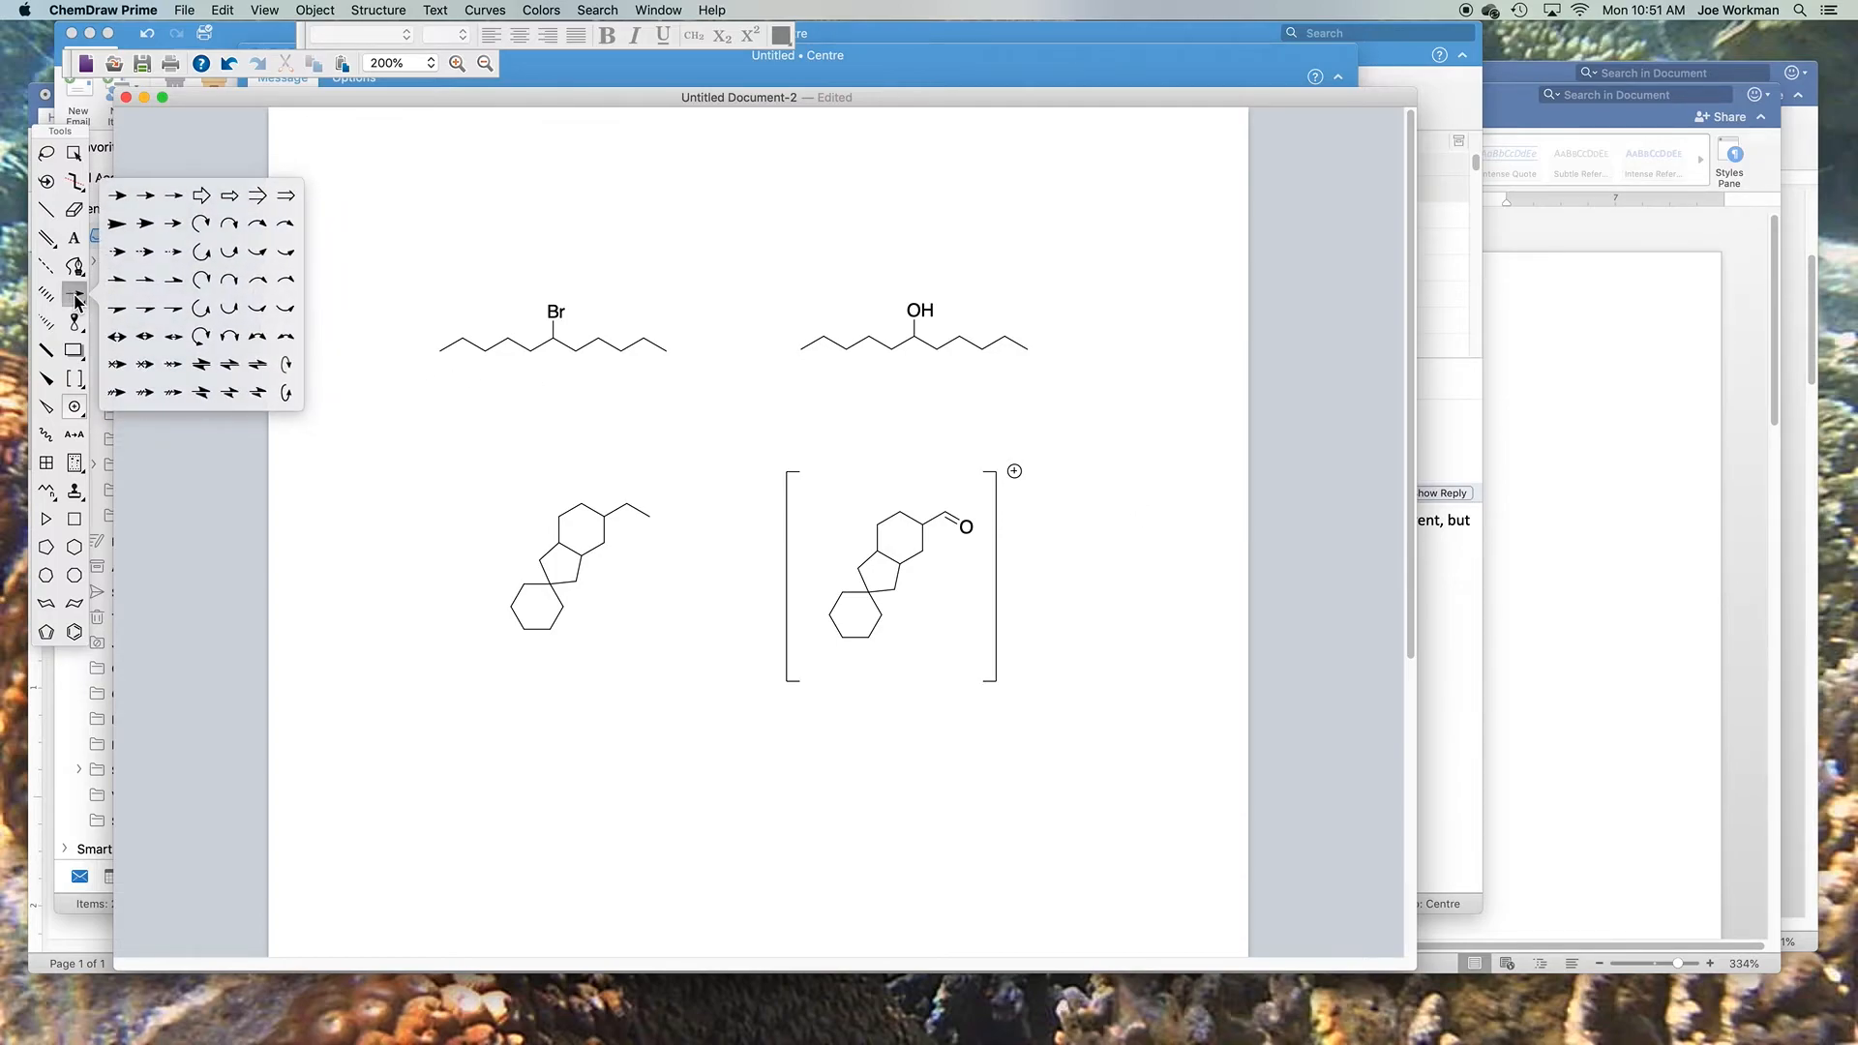
click(173, 195)
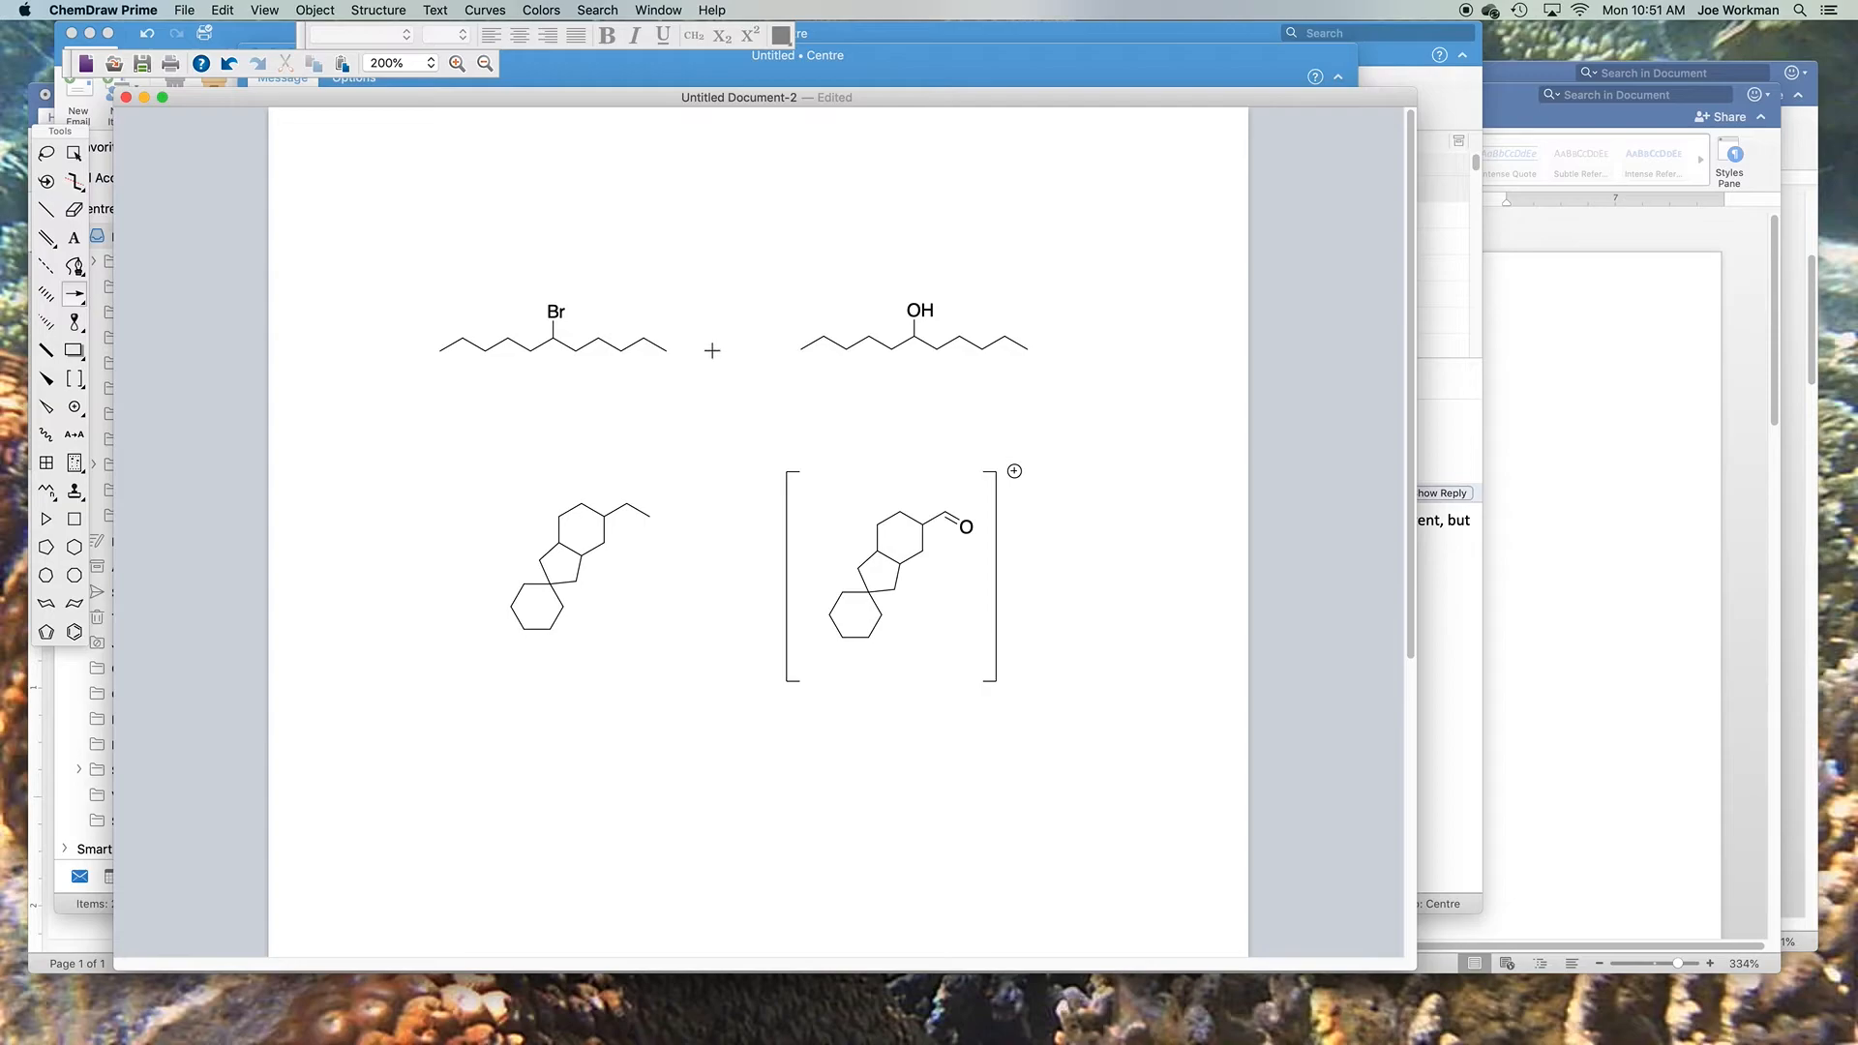
drag(703, 347, 772, 344)
Draw a horizontal equilibrium arrow above the reaction and a shorter double-headed arrow to the left of it
click(76, 302)
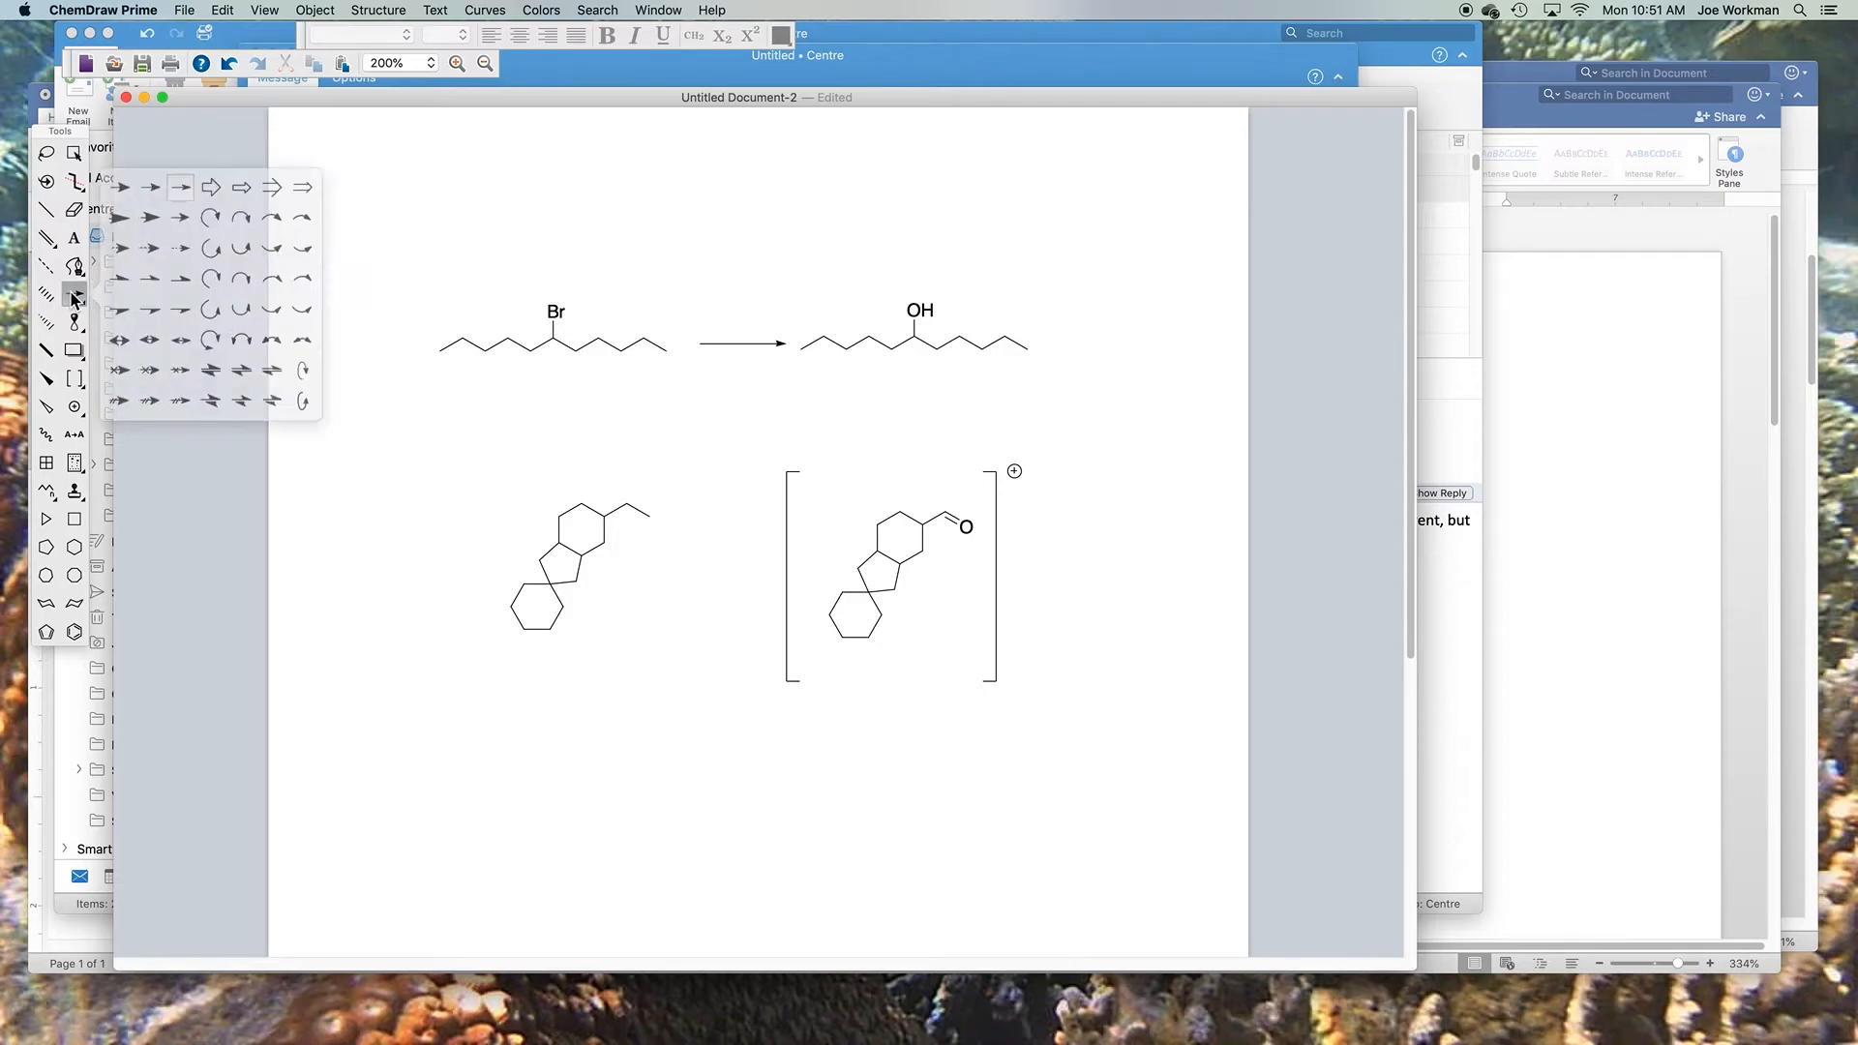
click(257, 366)
drag(636, 192, 808, 194)
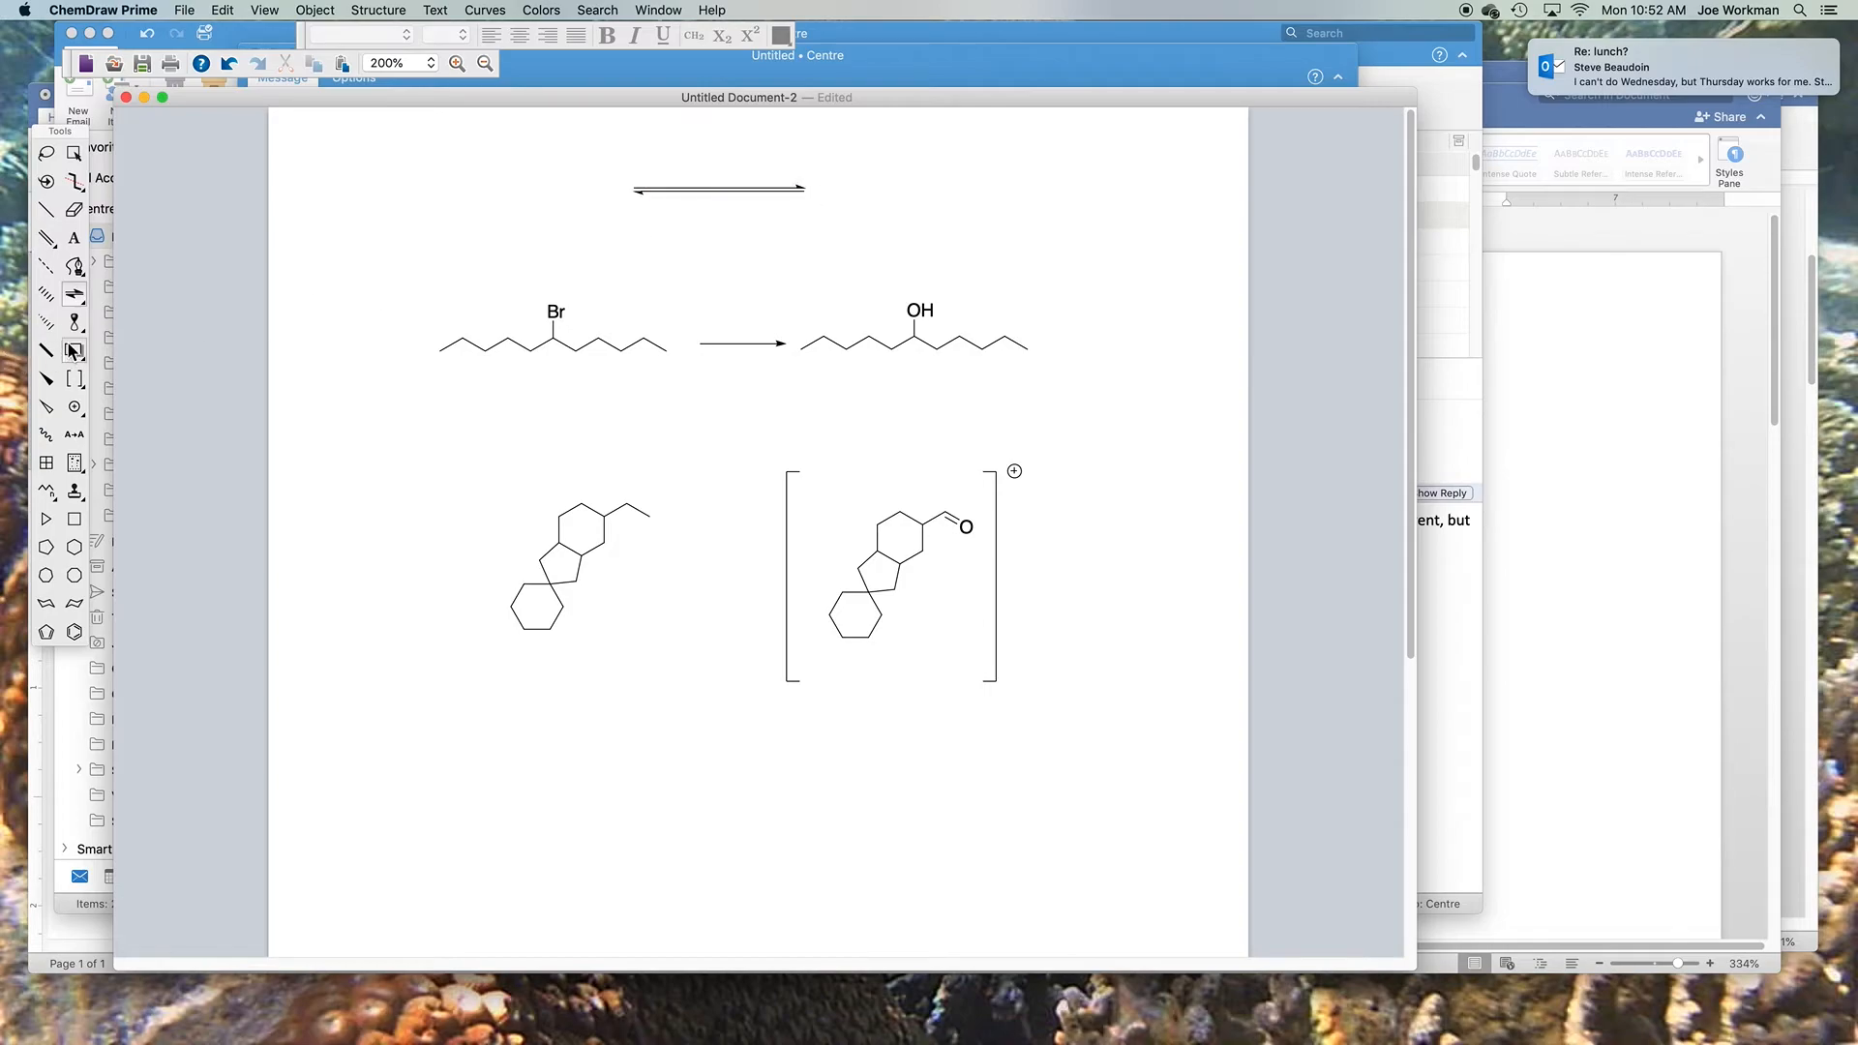
click(74, 303)
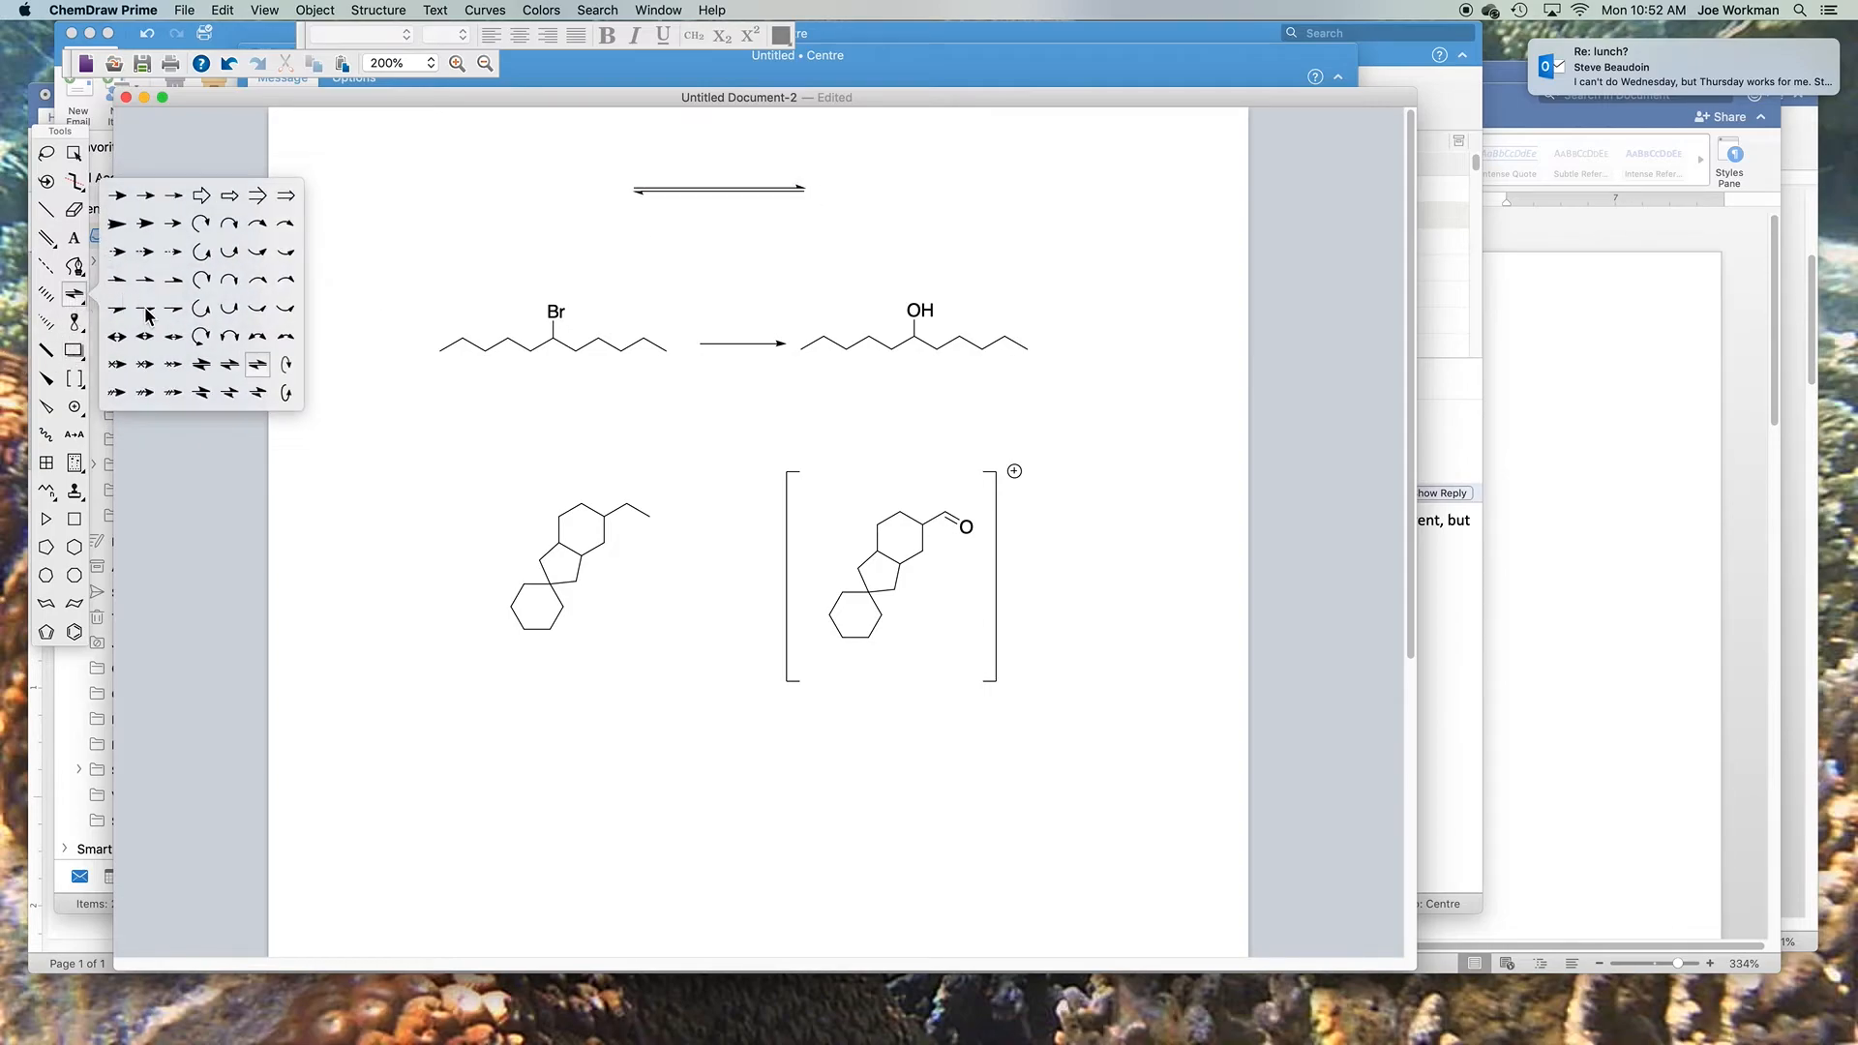
click(173, 338)
drag(371, 206, 436, 206)
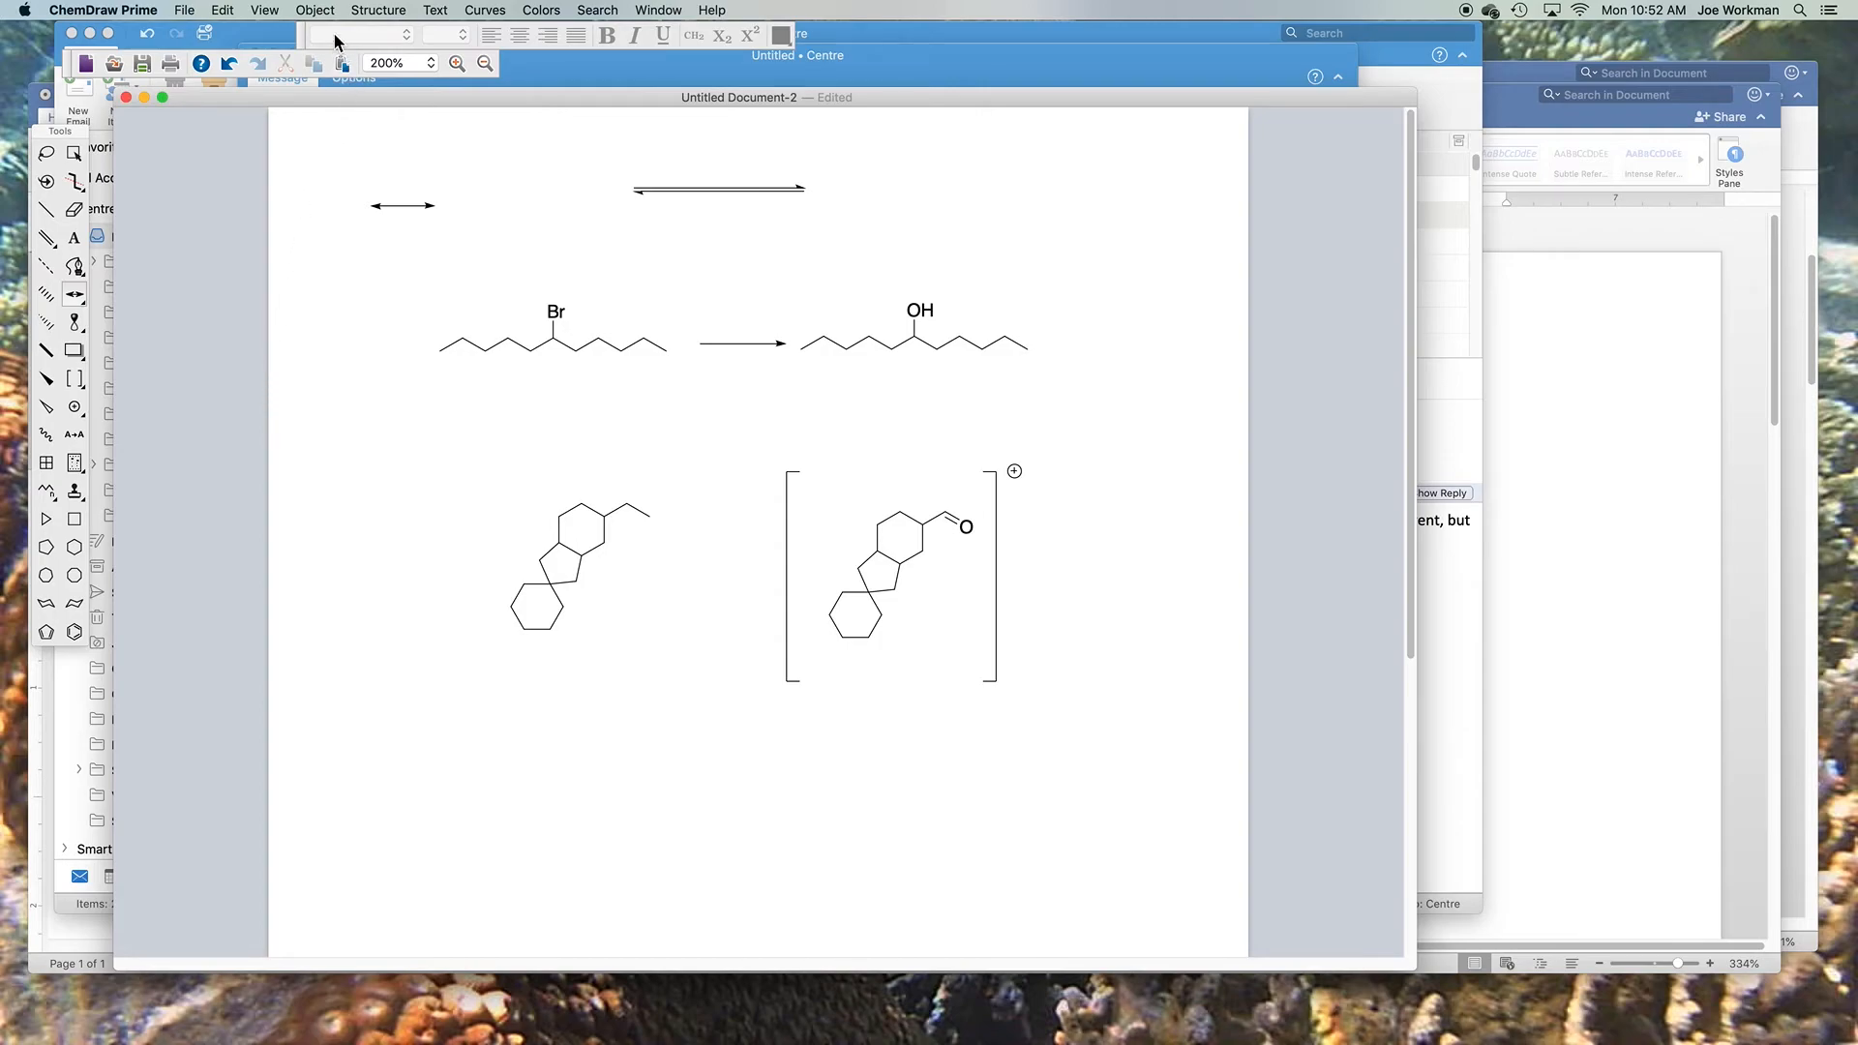
Flip the unbracketed spiro ring structure horizontally and vertically
click(46, 152)
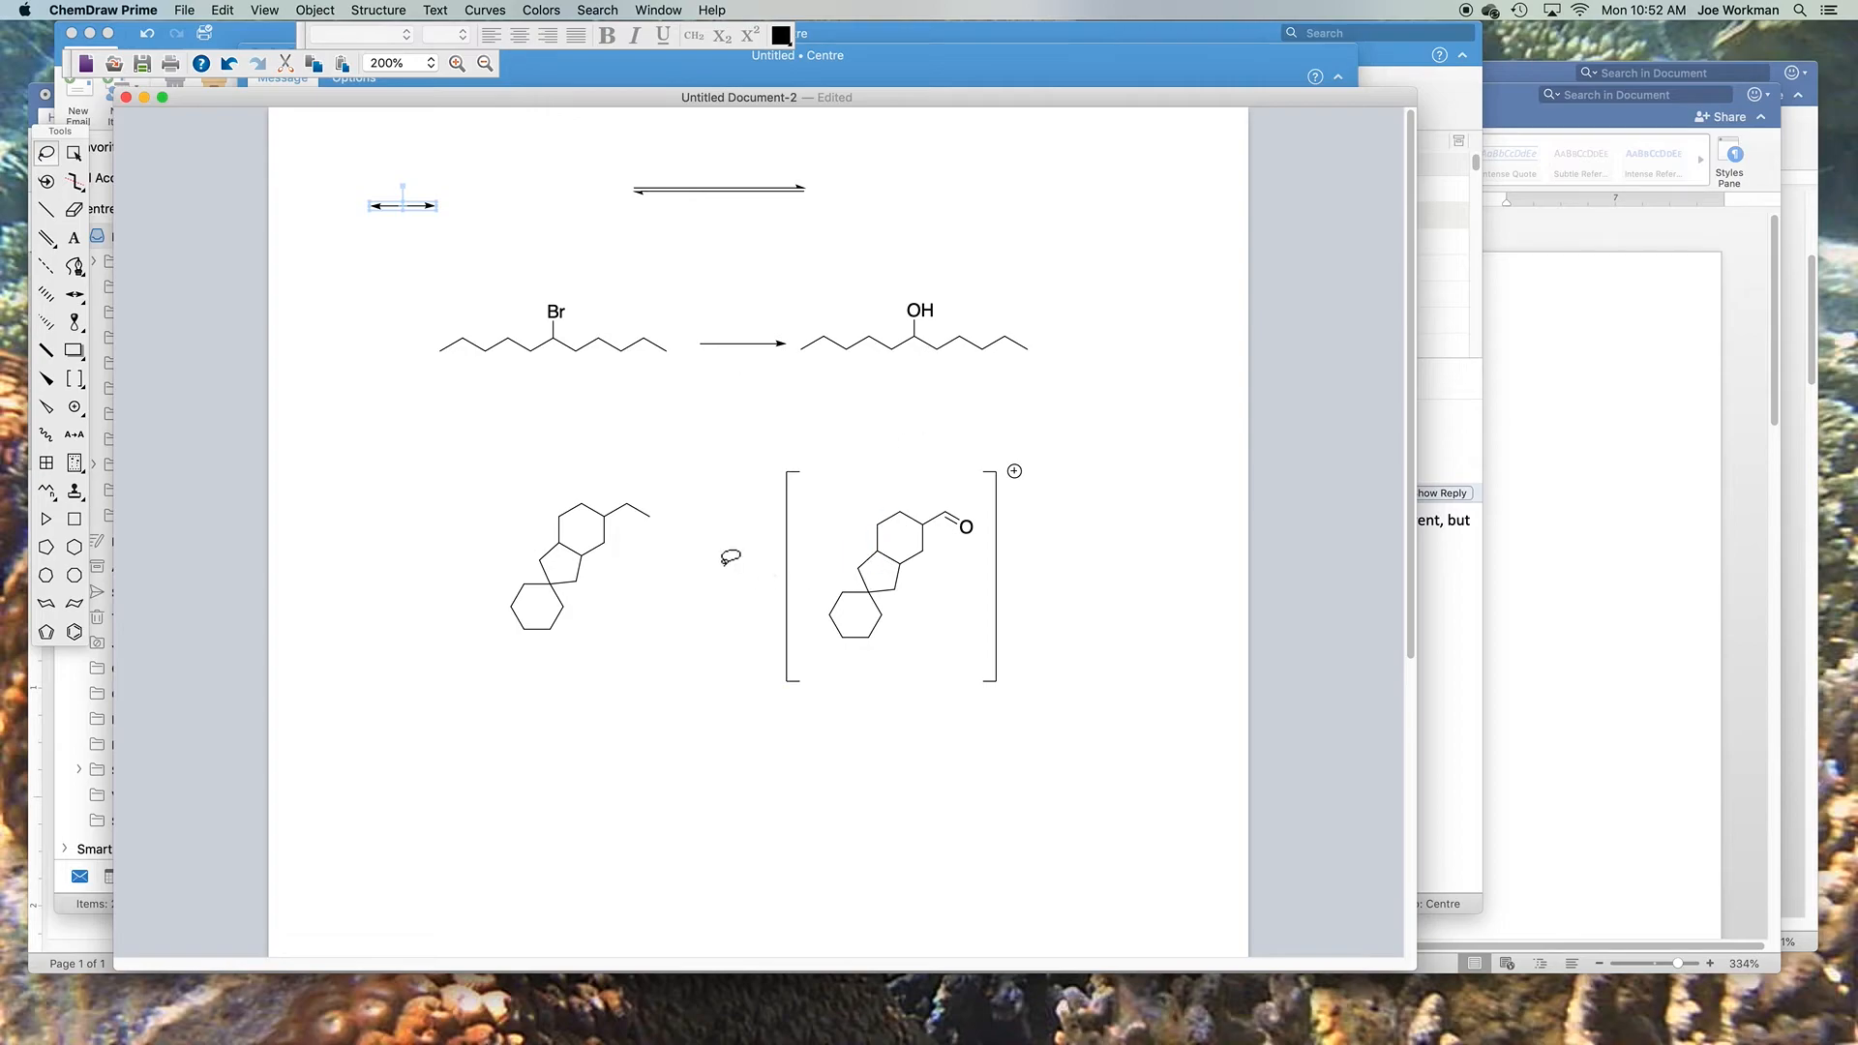
drag(603, 546, 662, 577)
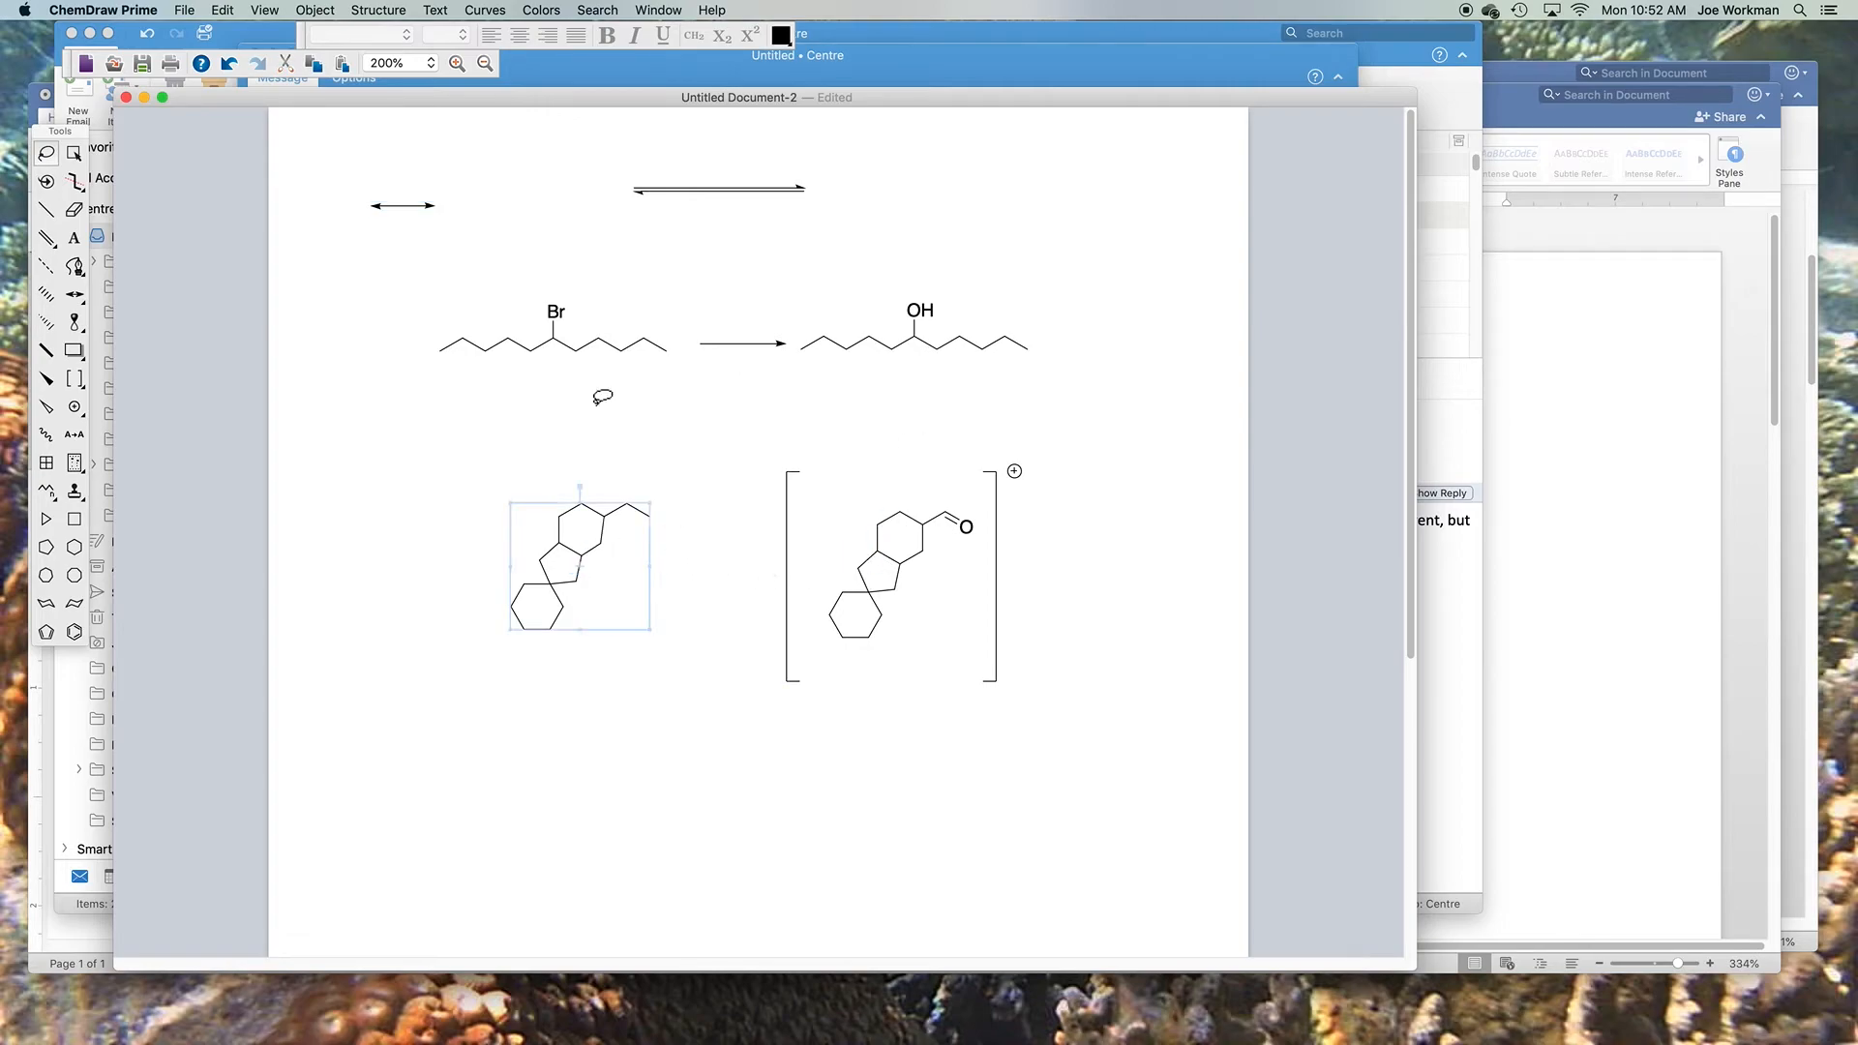
click(367, 10)
mouse_move(318, 11)
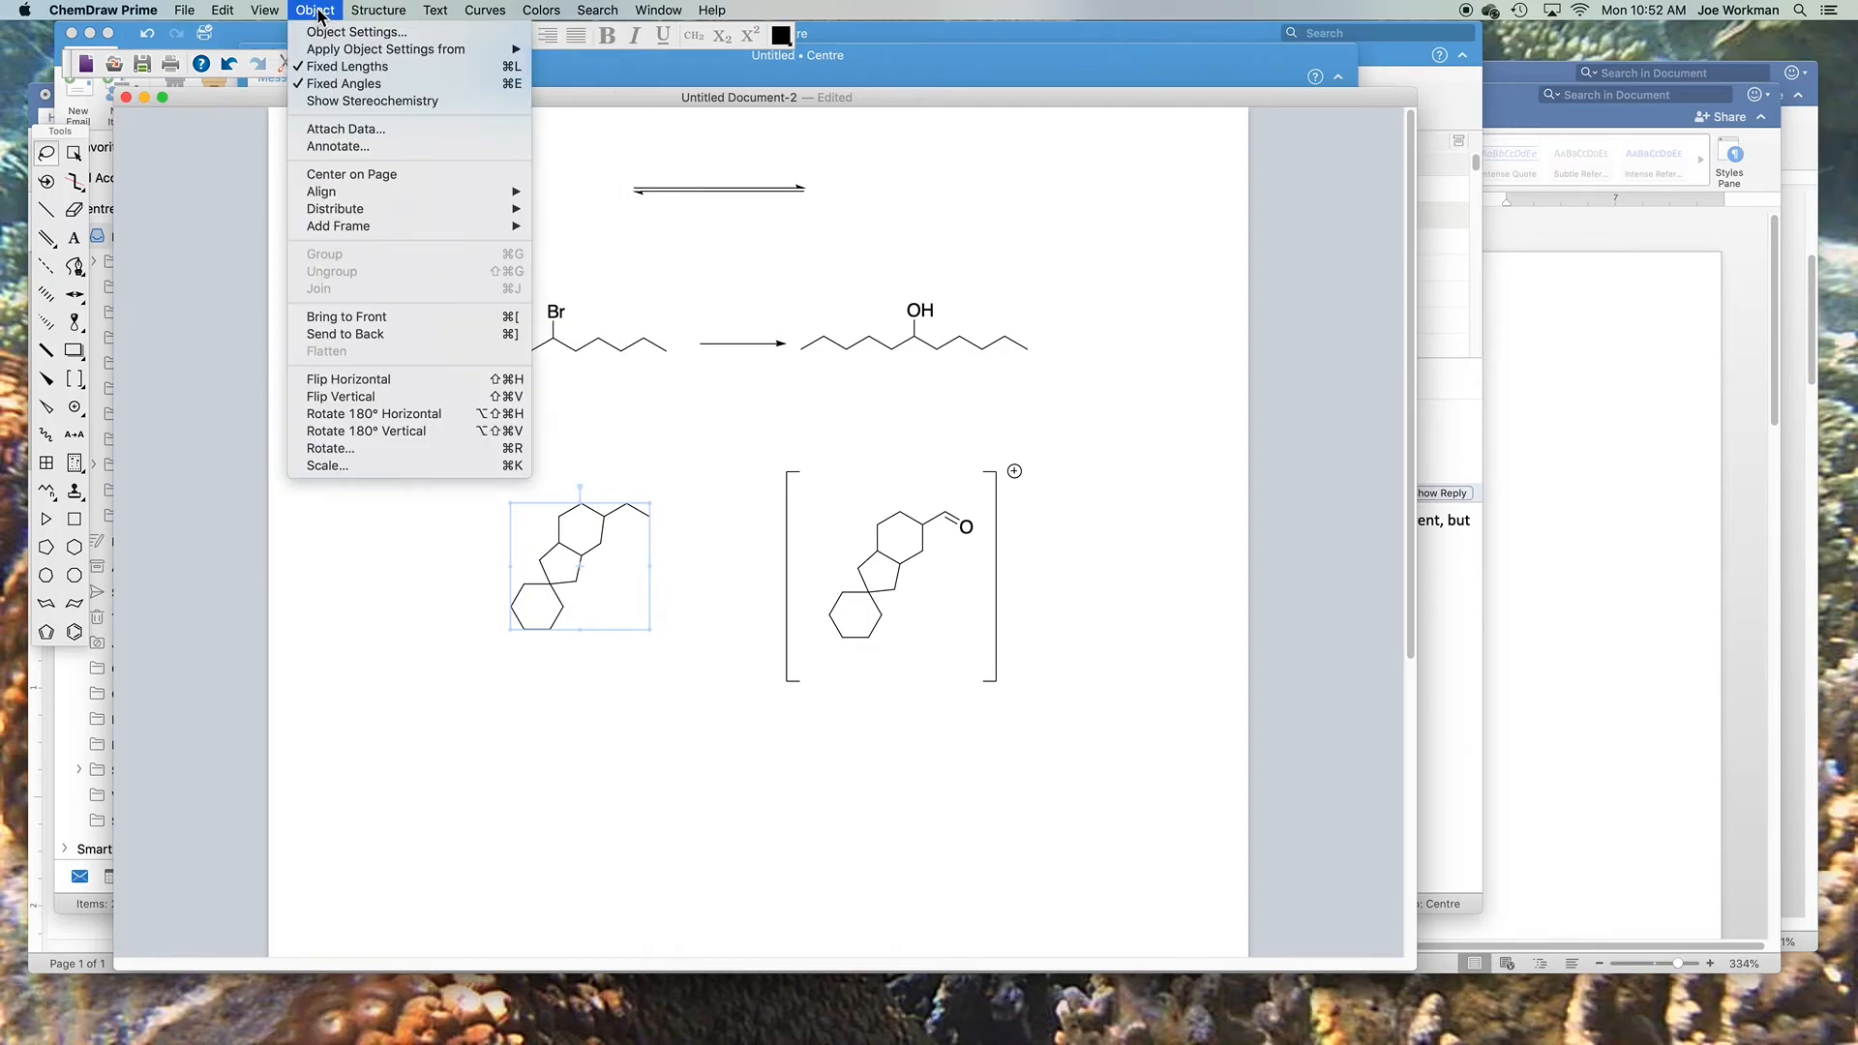
click(353, 375)
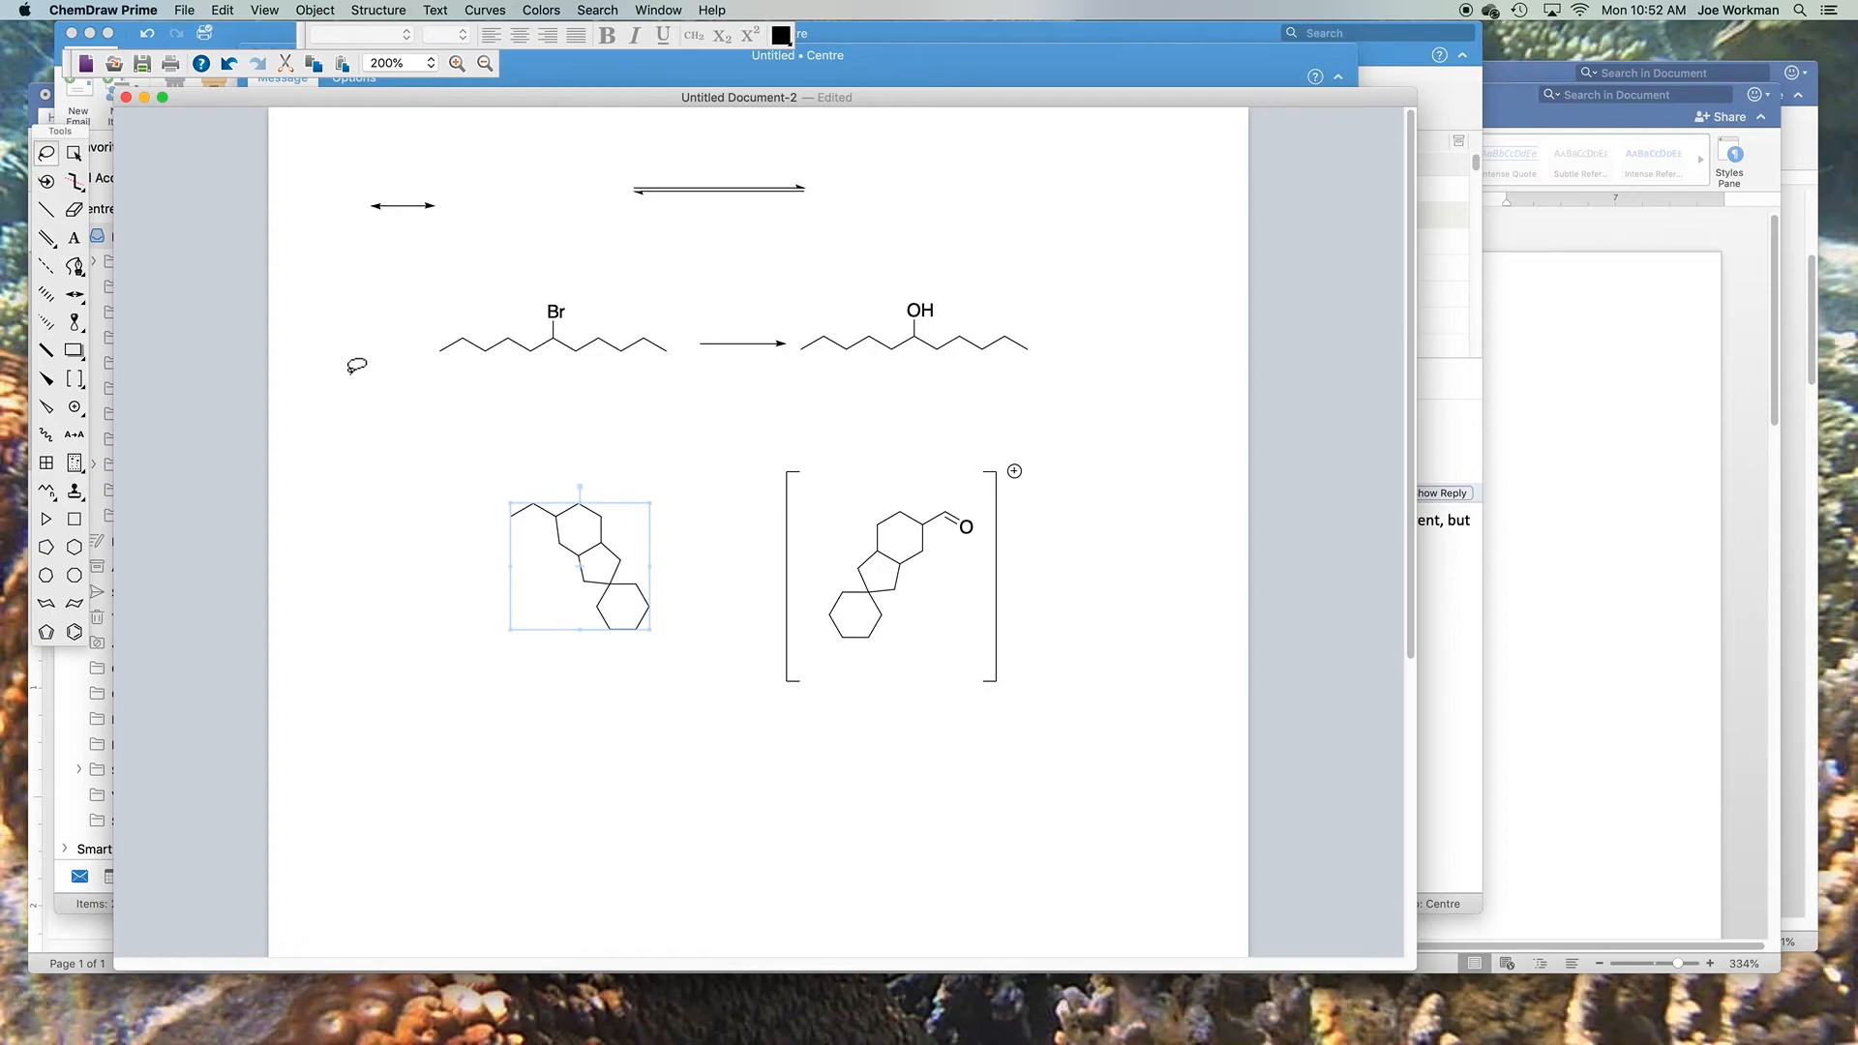
click(325, 10)
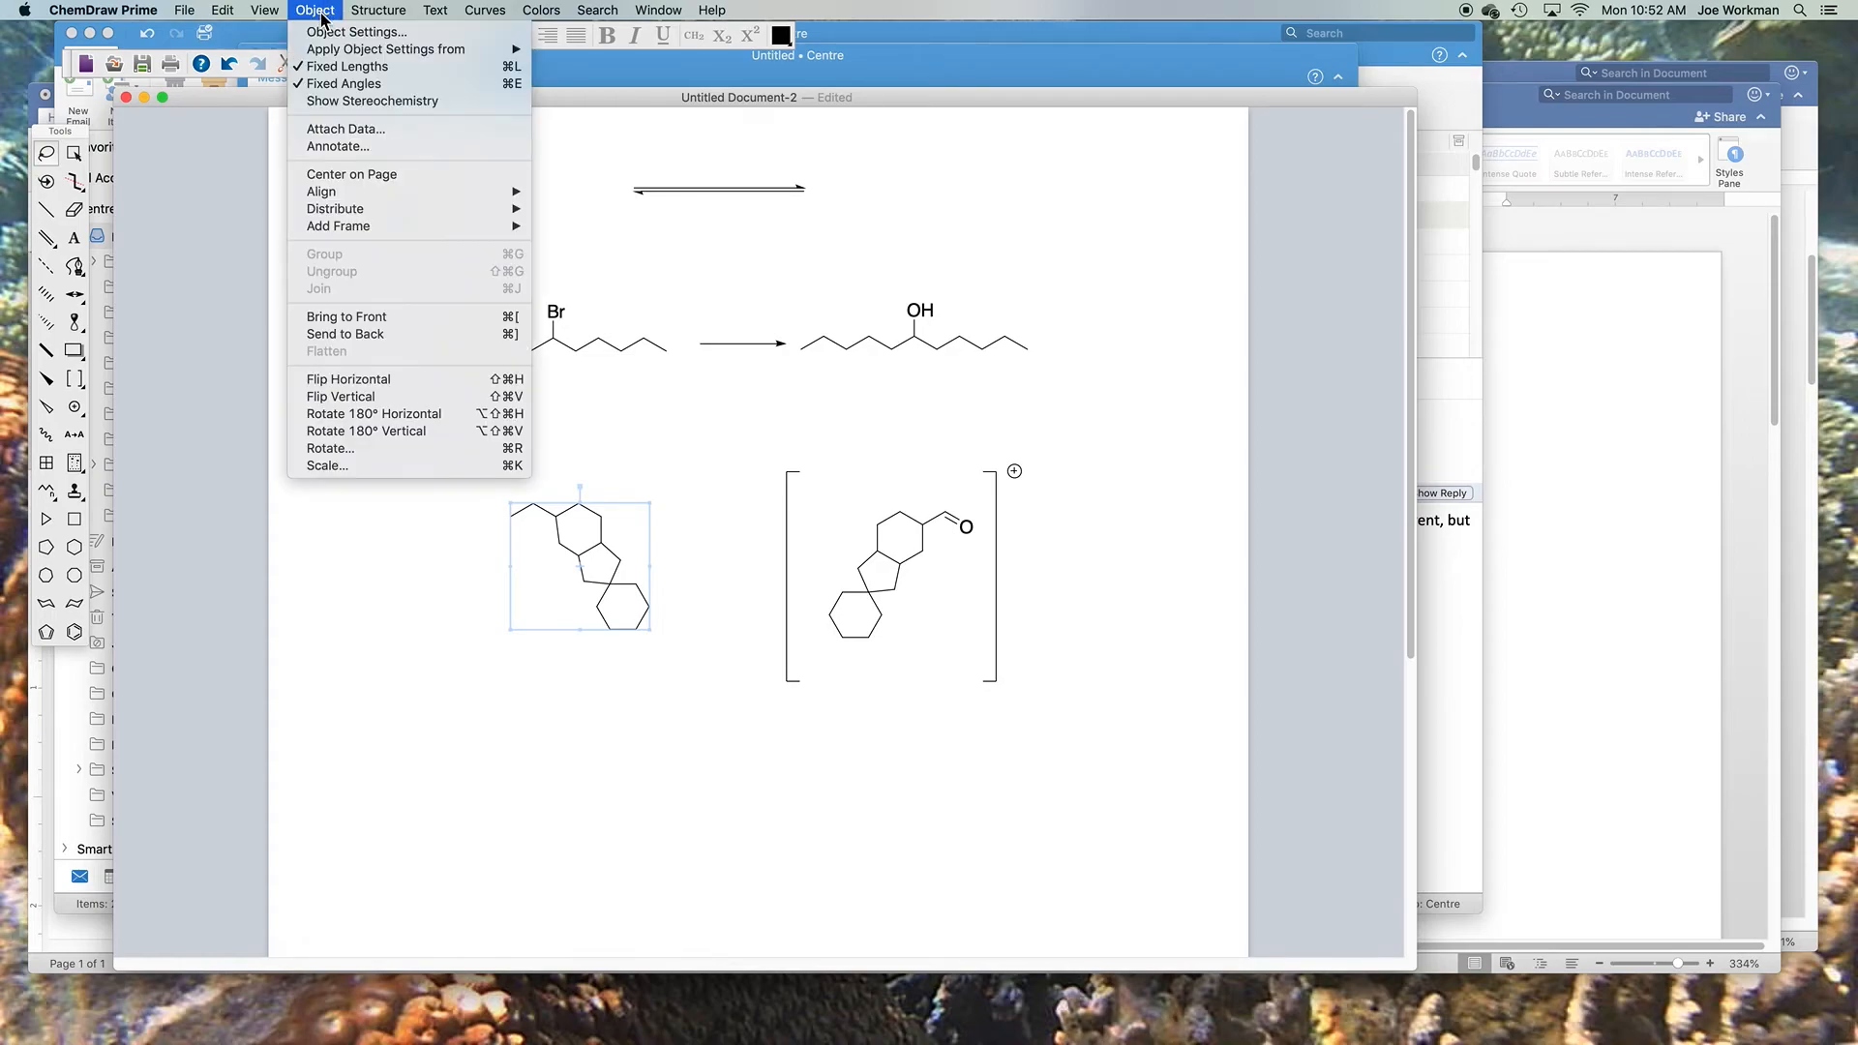
click(339, 396)
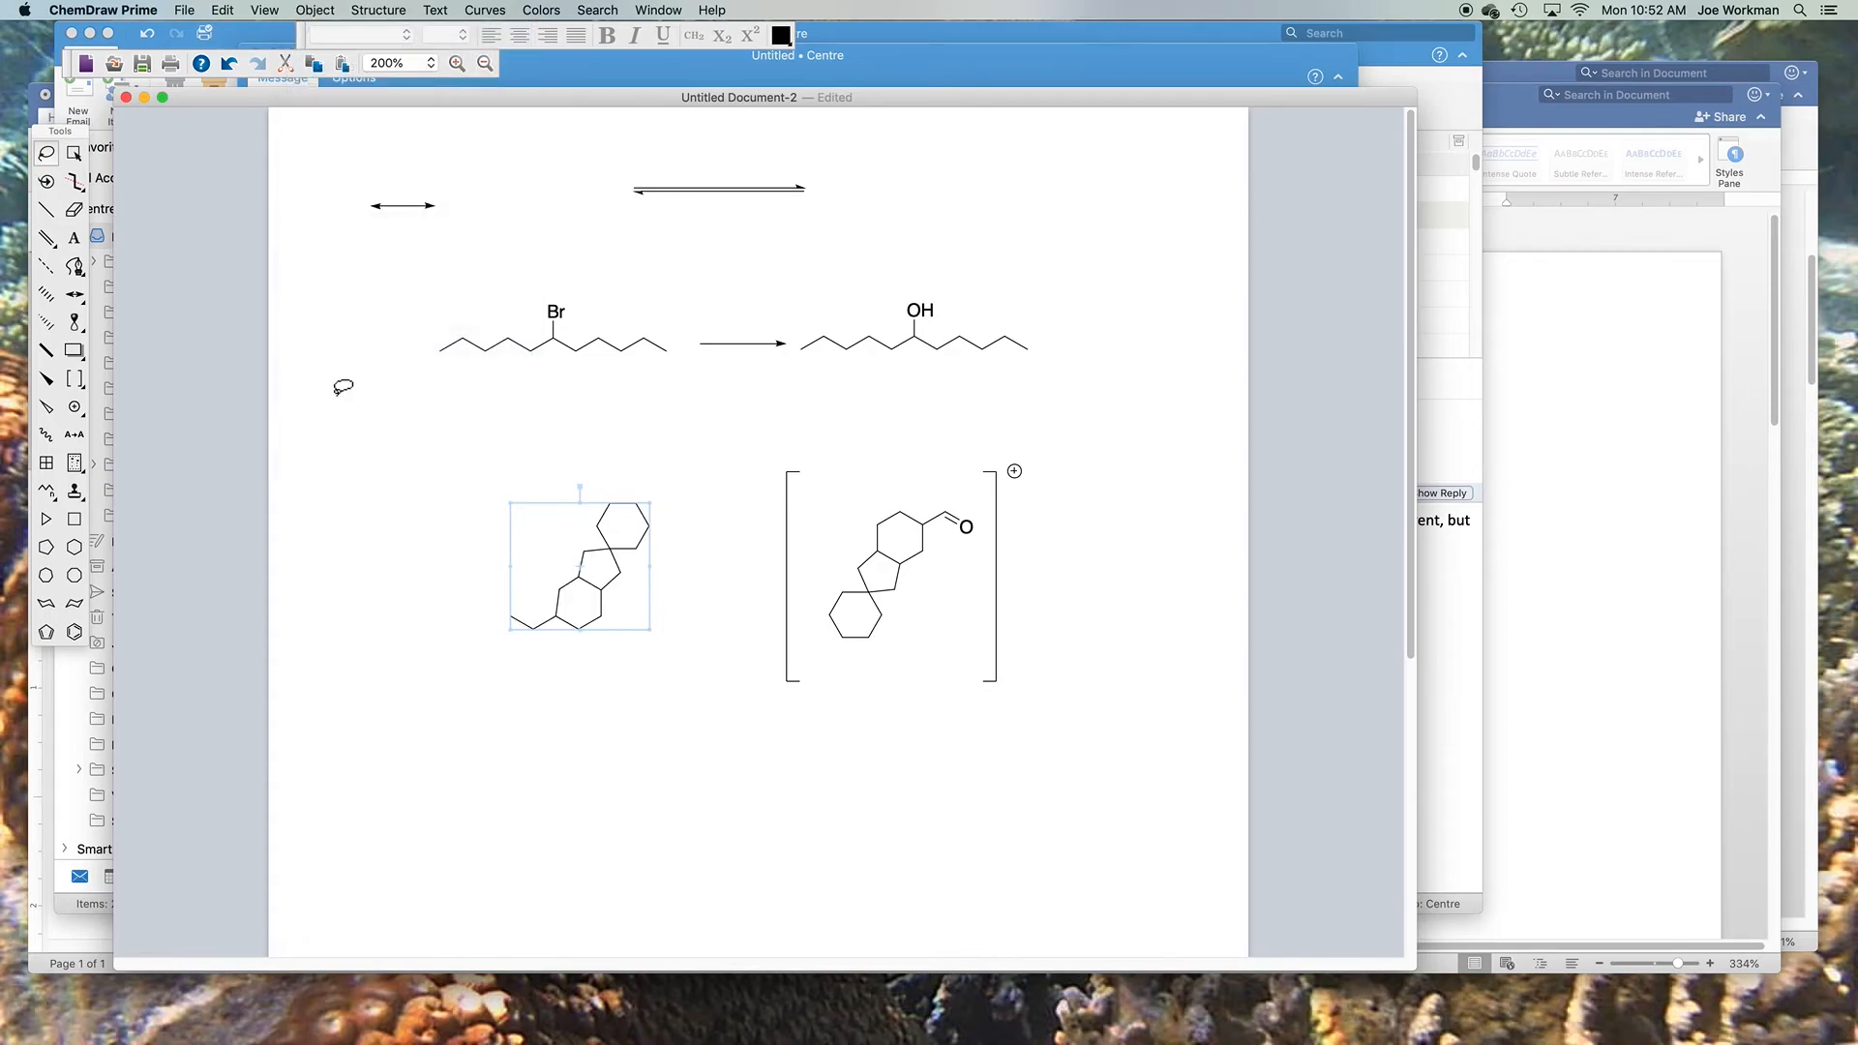
Rotate the unbracketed spiro ring structure 180° horizontally and center it on the page
click(328, 10)
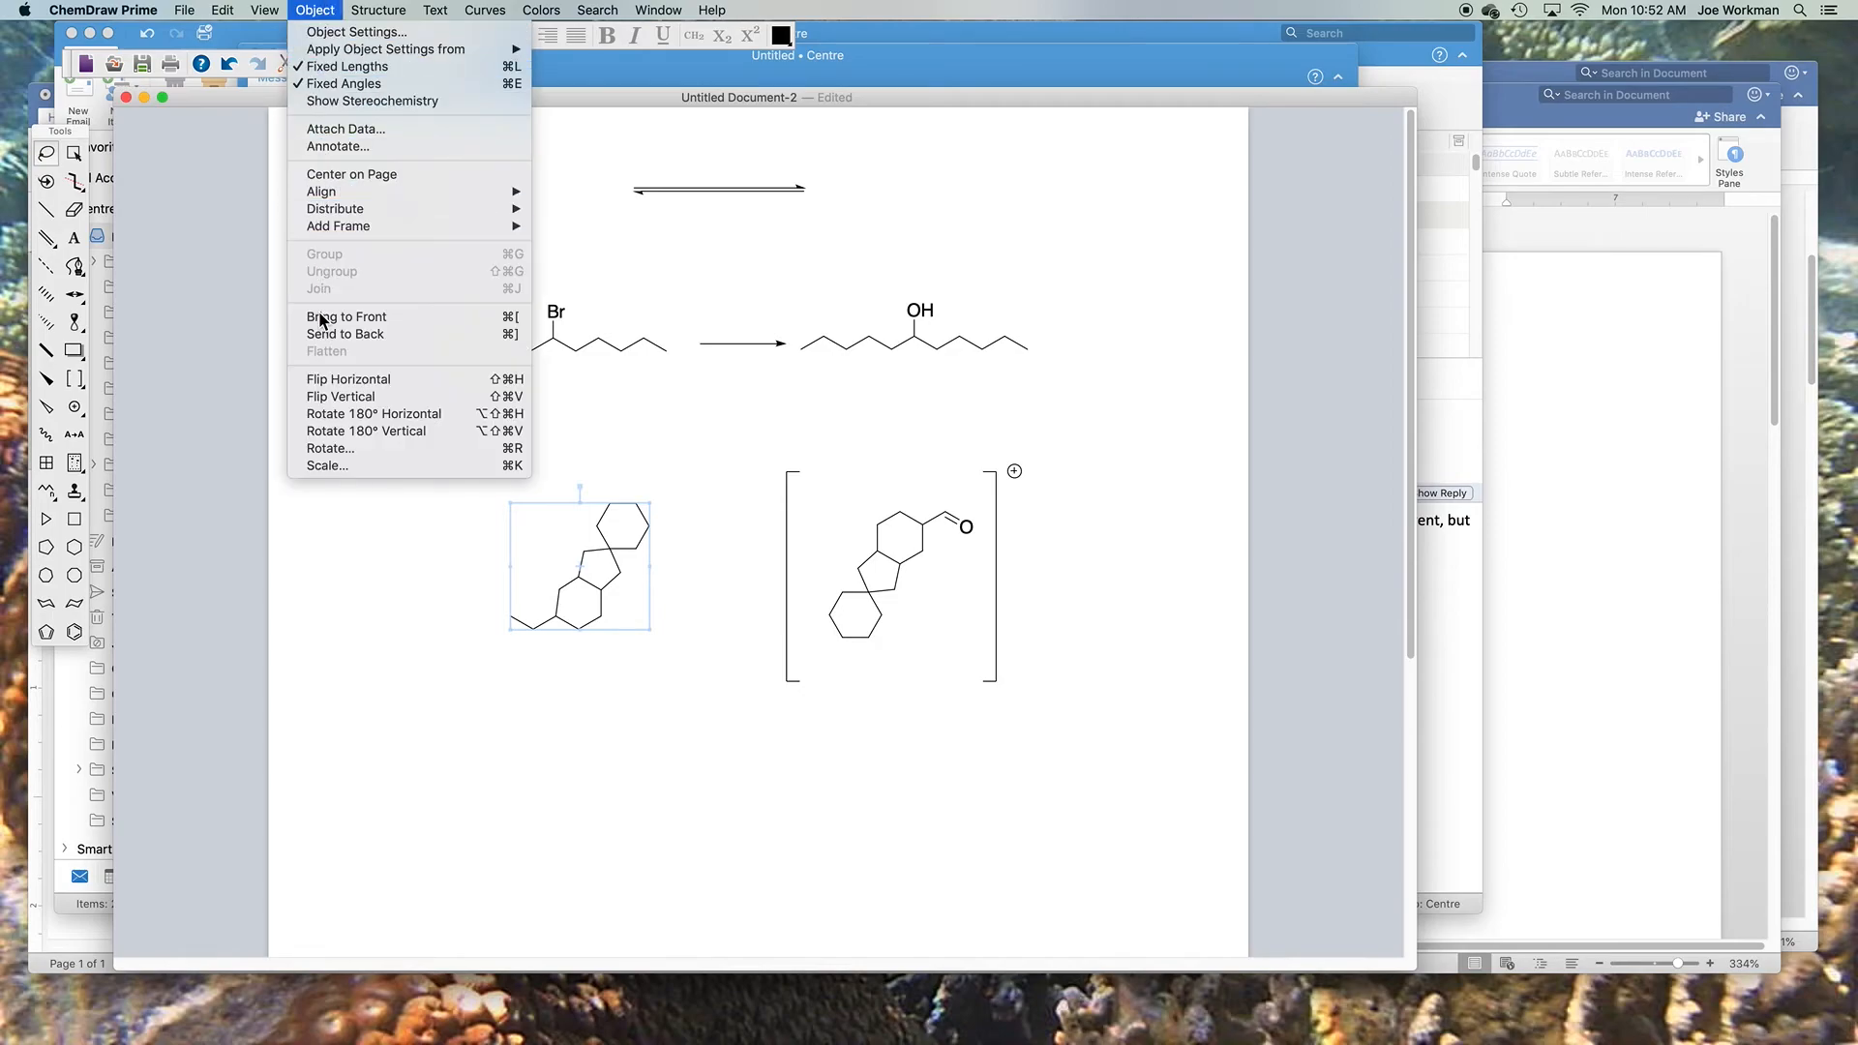
click(321, 418)
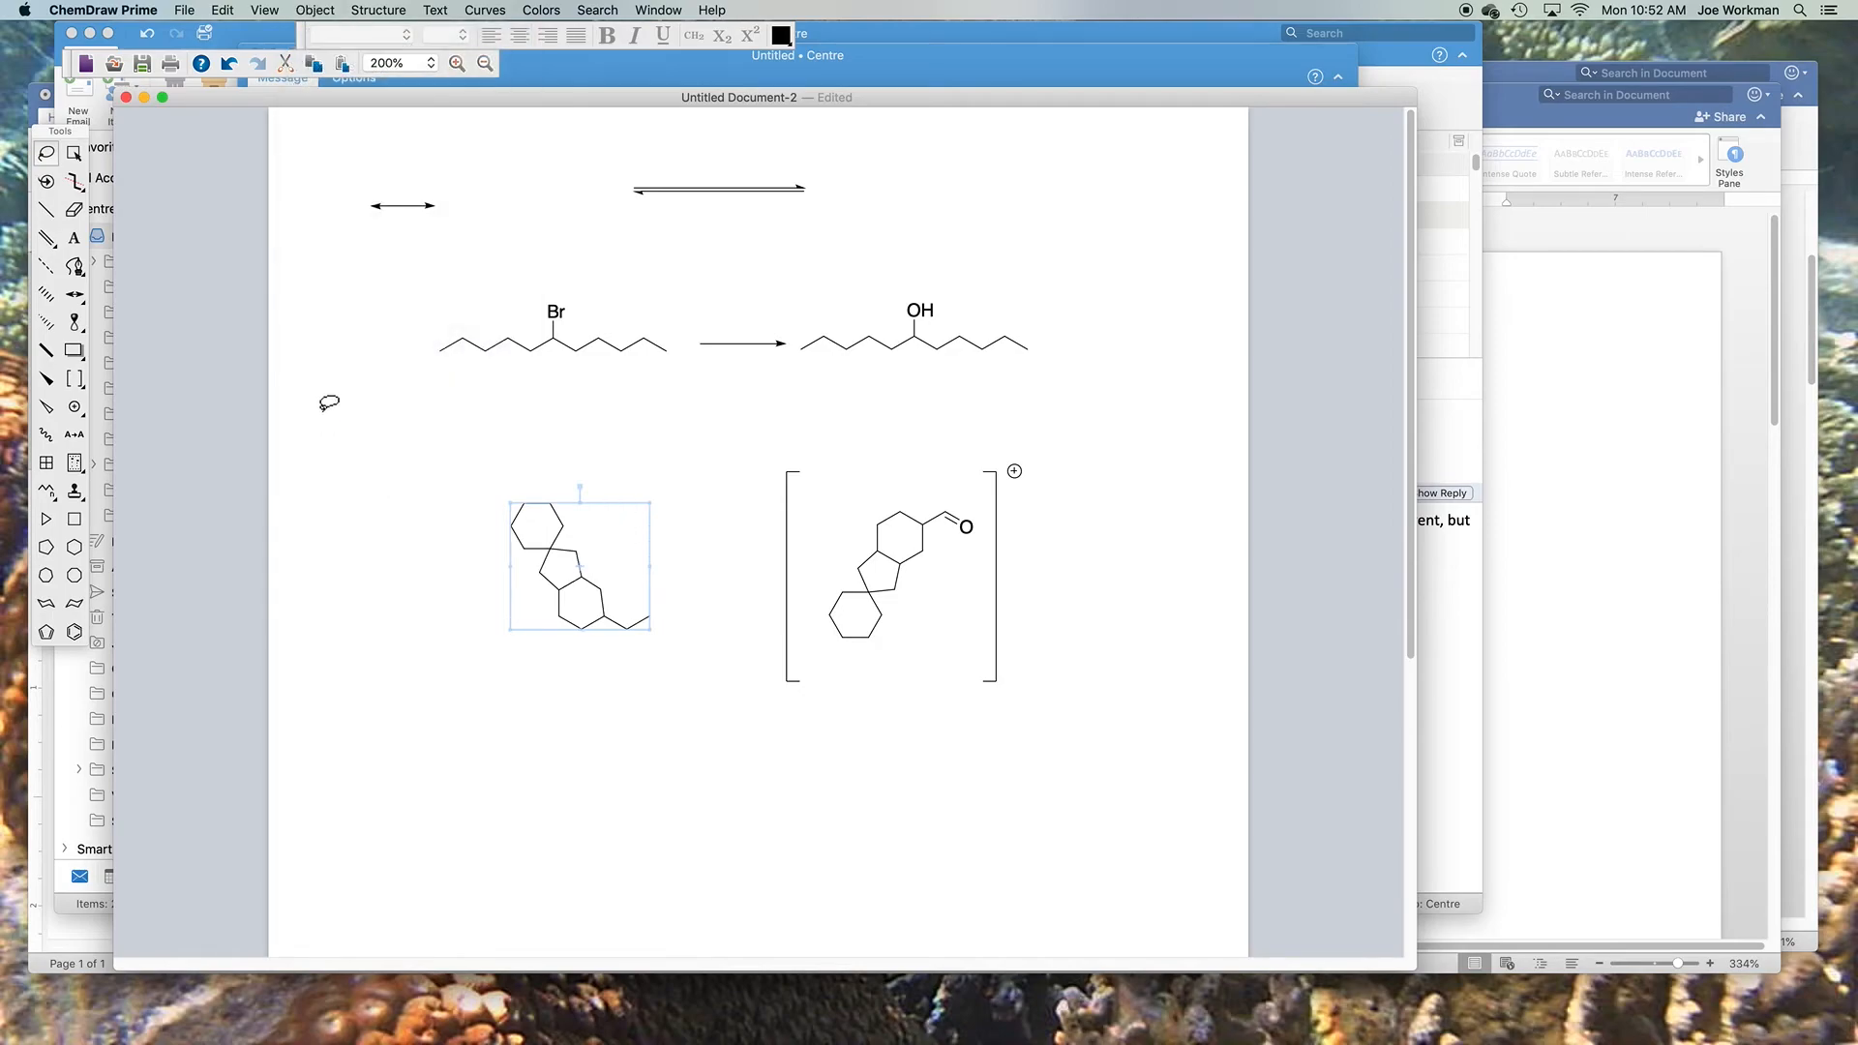
click(329, 9)
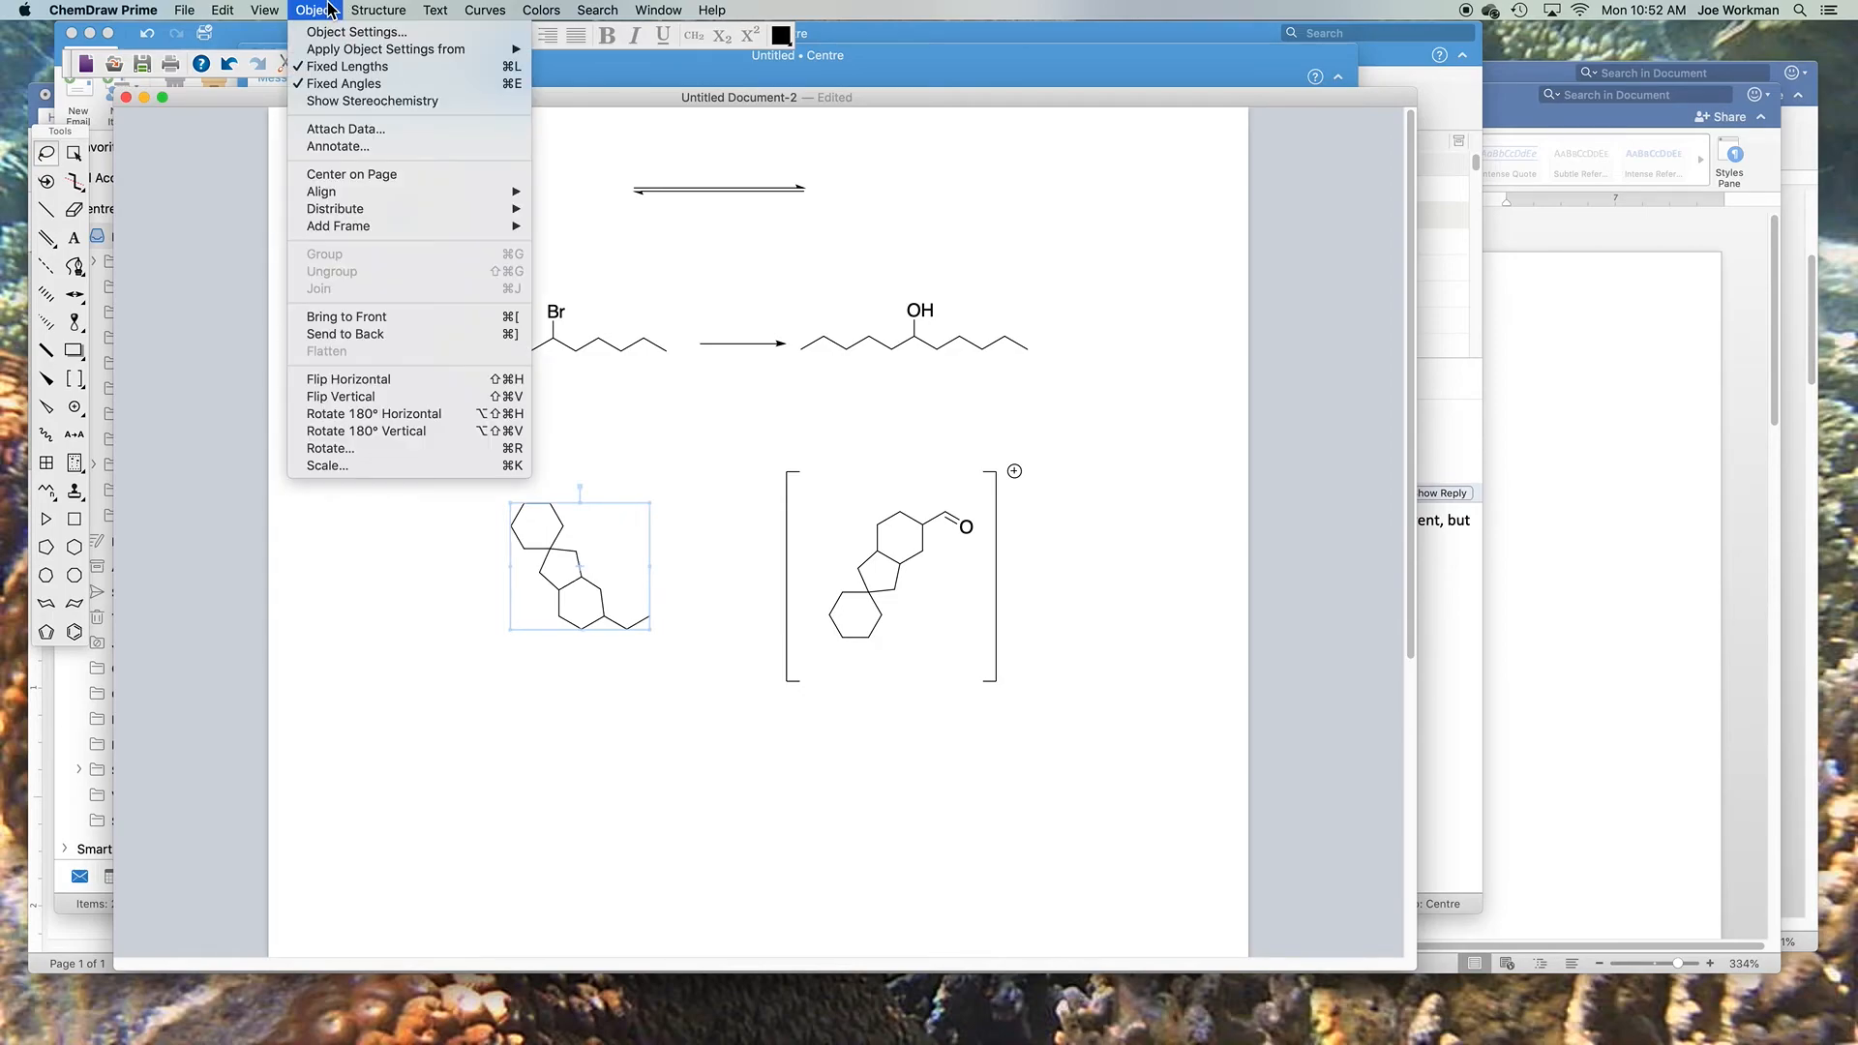
click(337, 174)
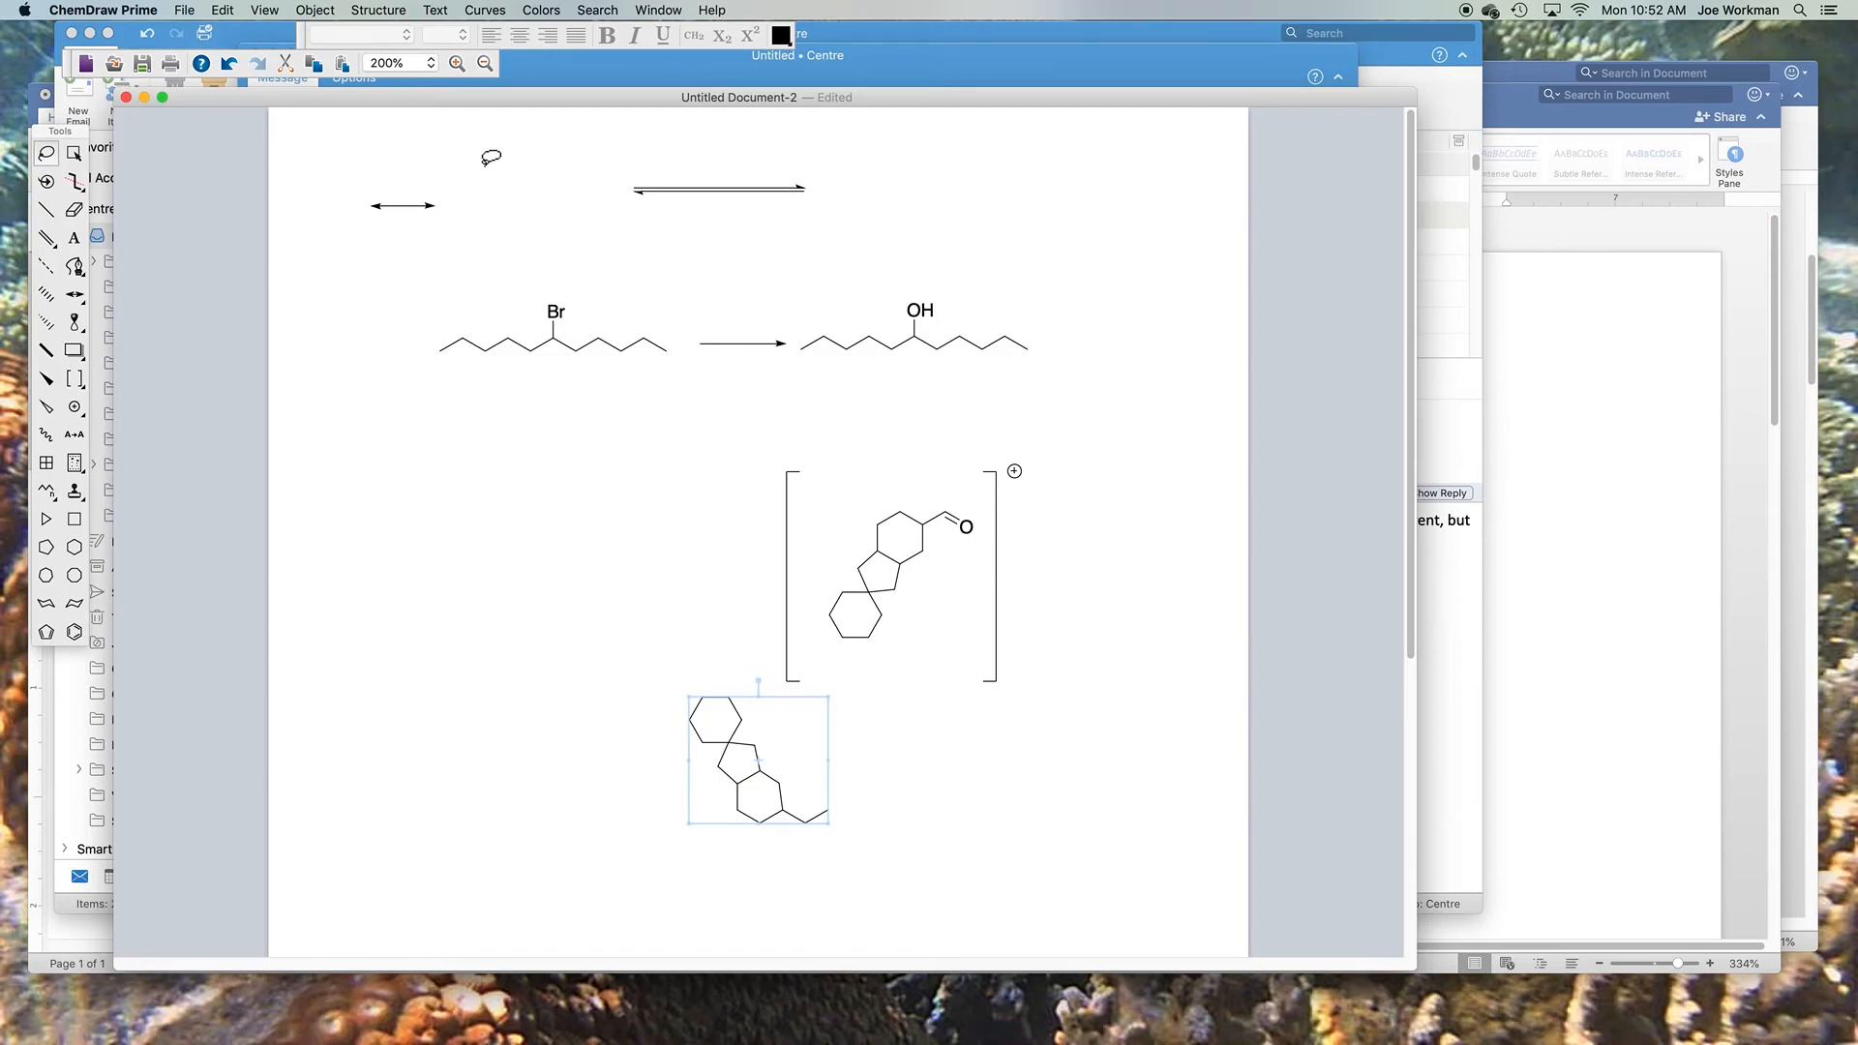
click(373, 499)
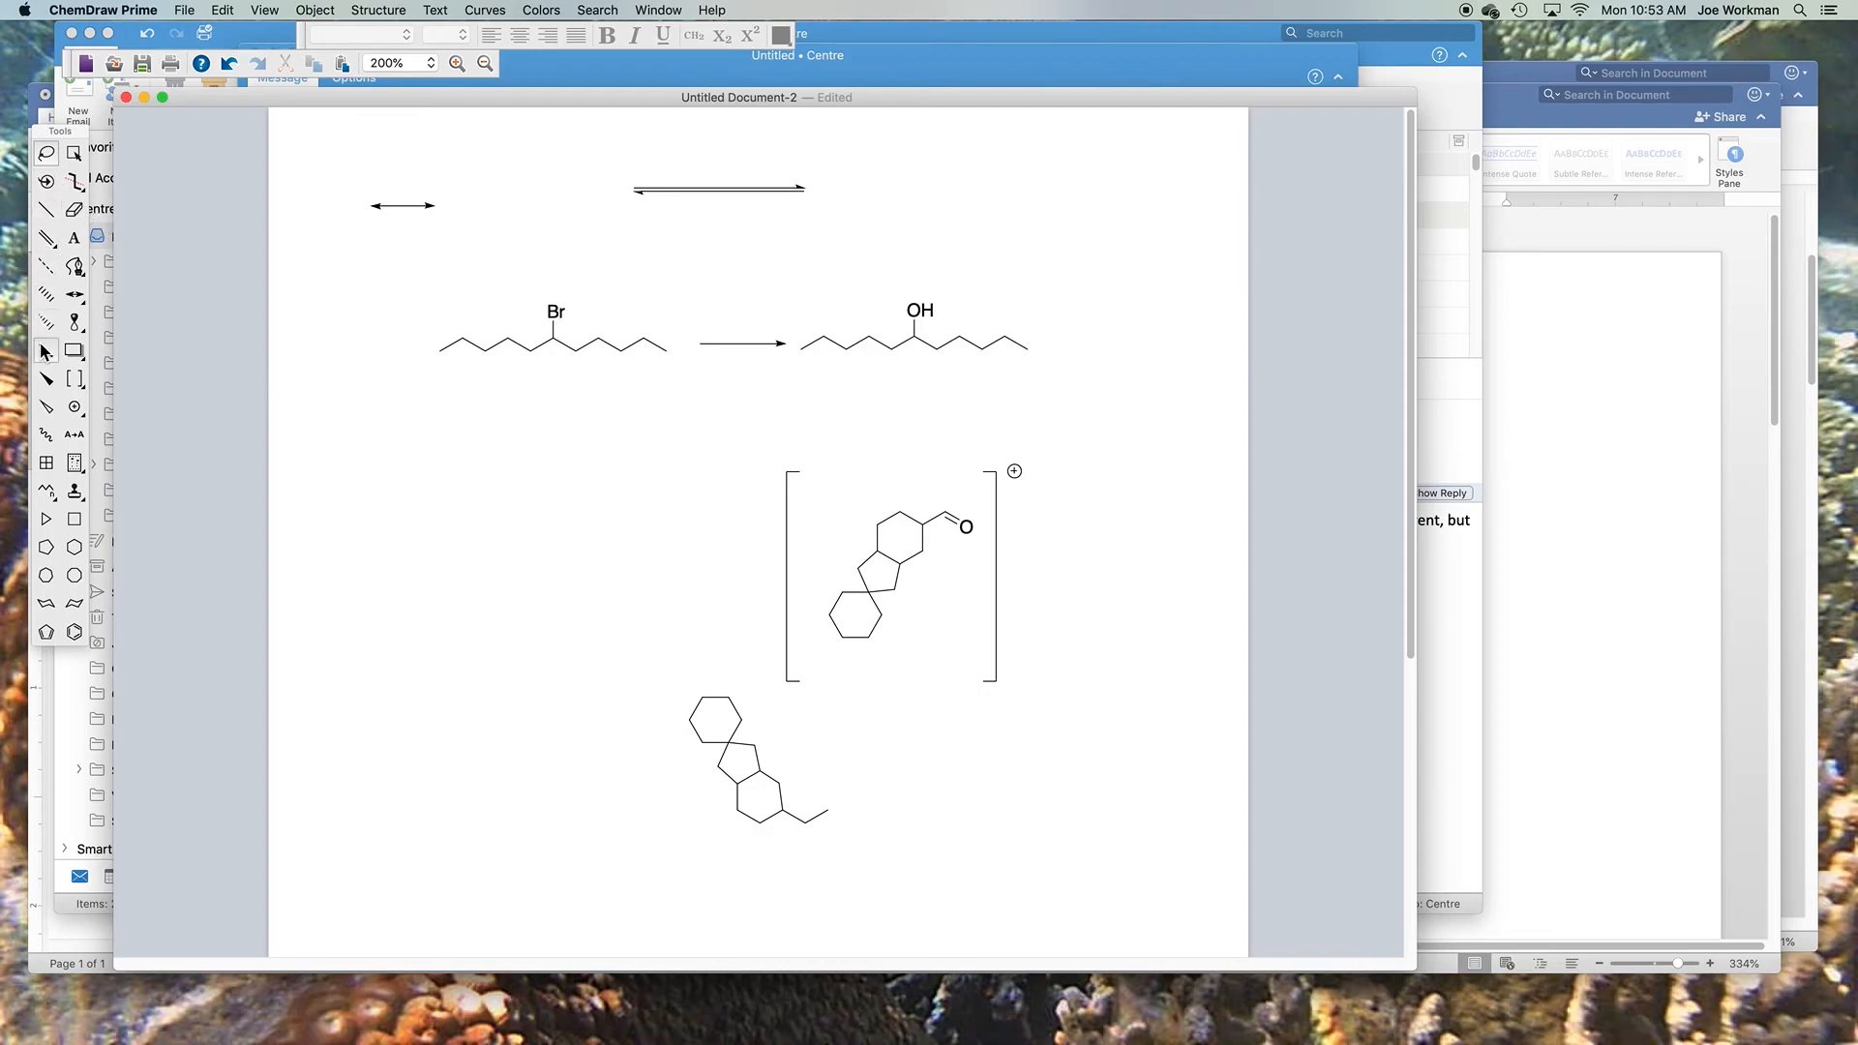
Add a solid wedge bond labelled F to the upper six-membered ring of the unbracketed spiro structure, and a hashed wedge bond on the adjacent carbon
click(47, 379)
drag(705, 700, 688, 672)
click(74, 238)
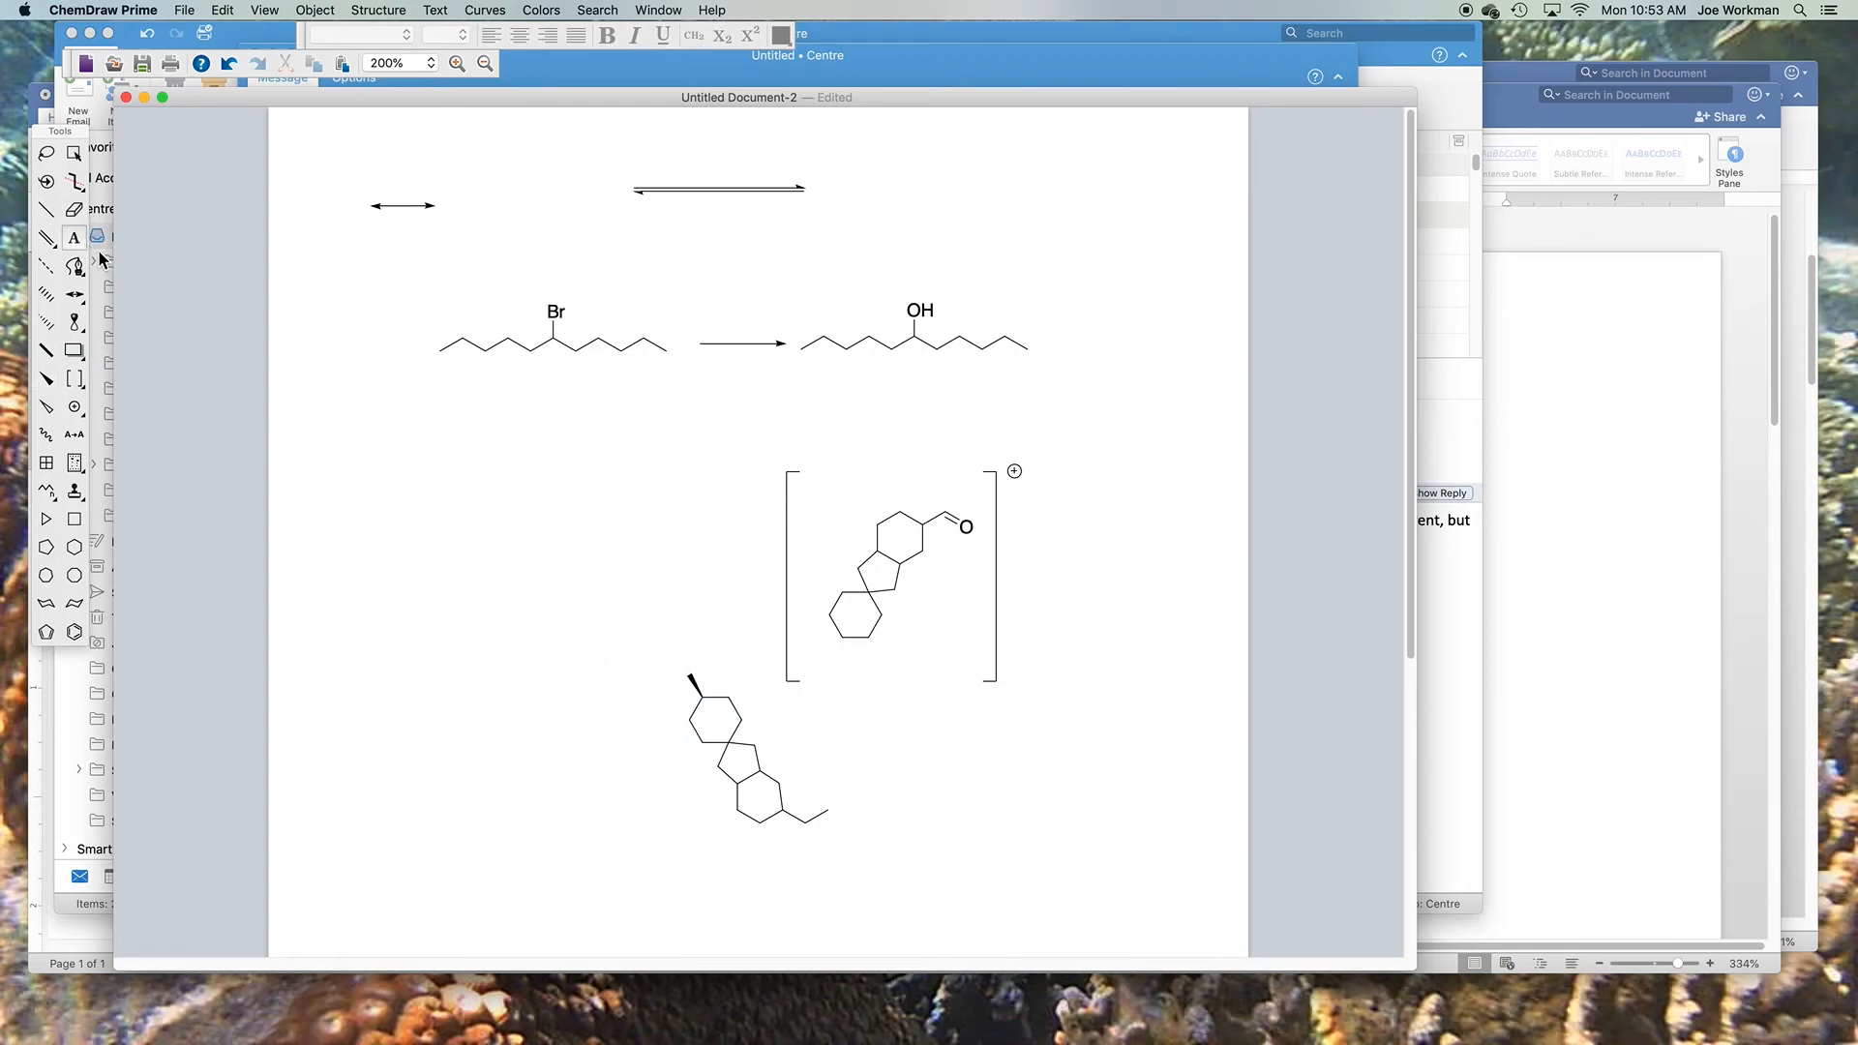
click(693, 674)
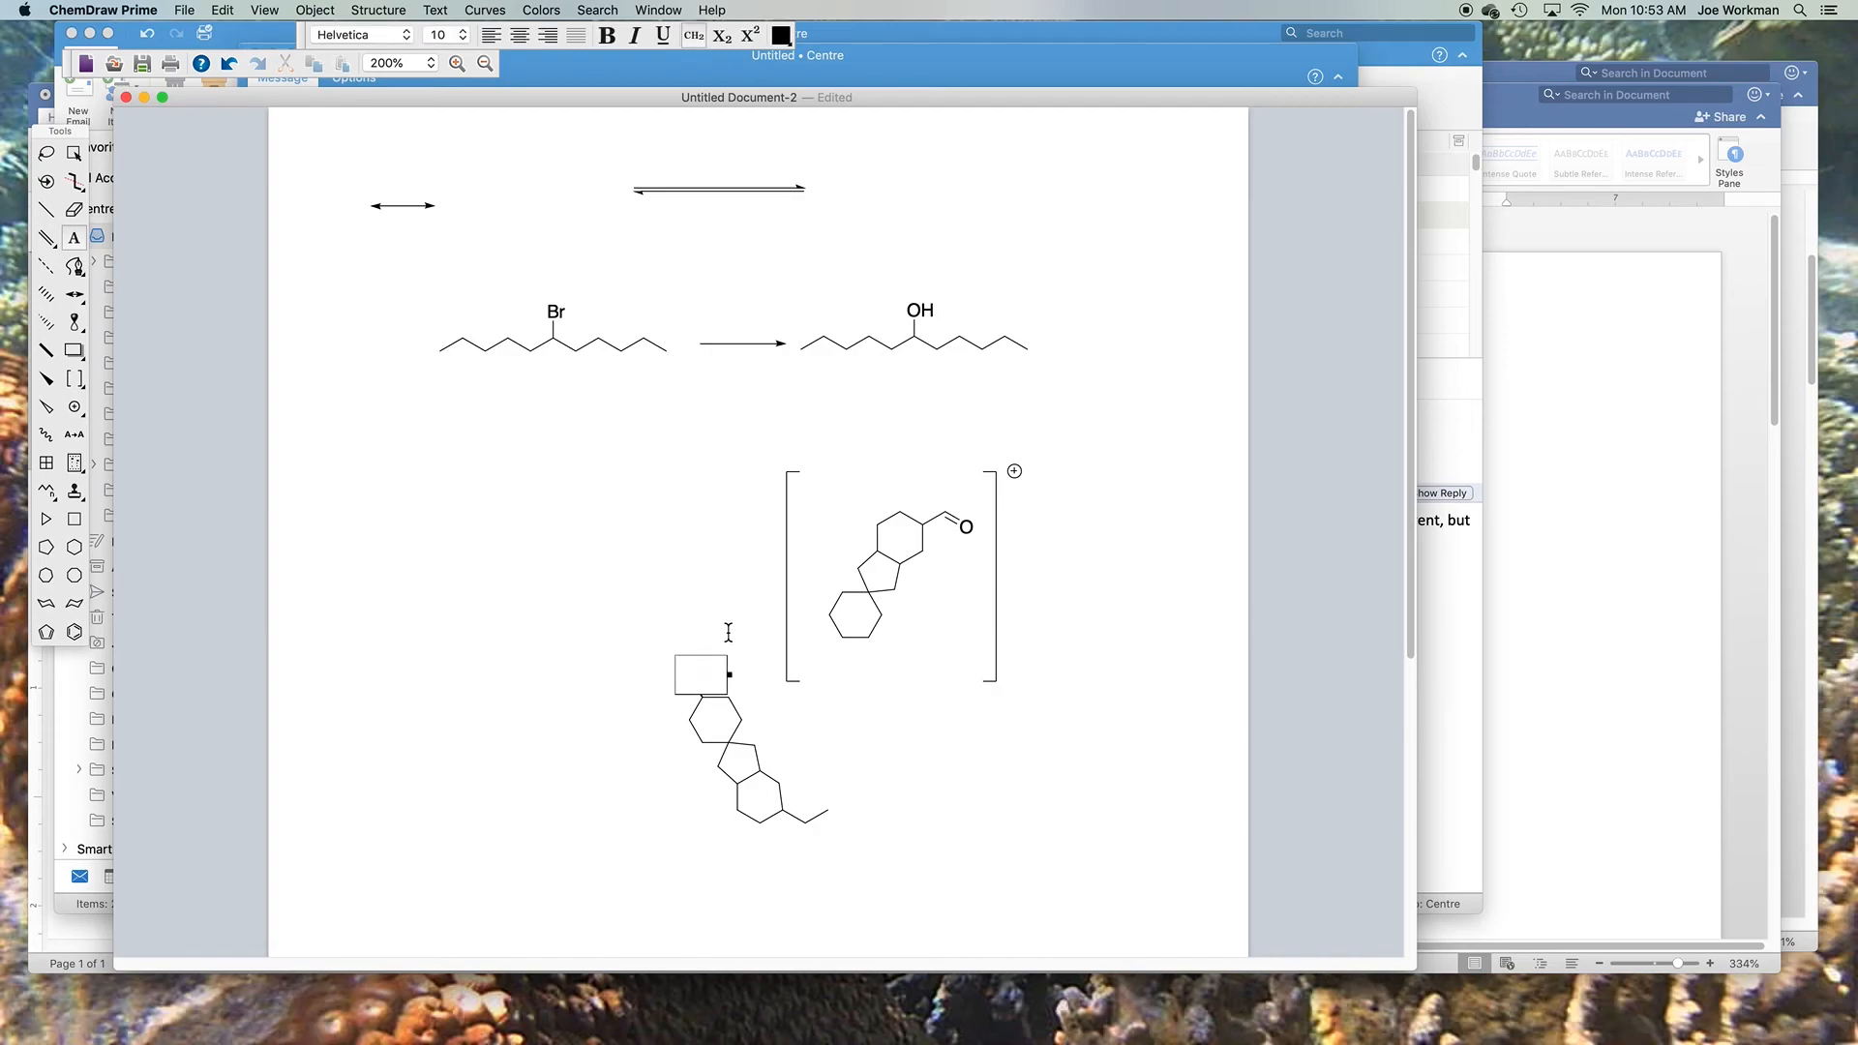
text(F)
key(Escape)
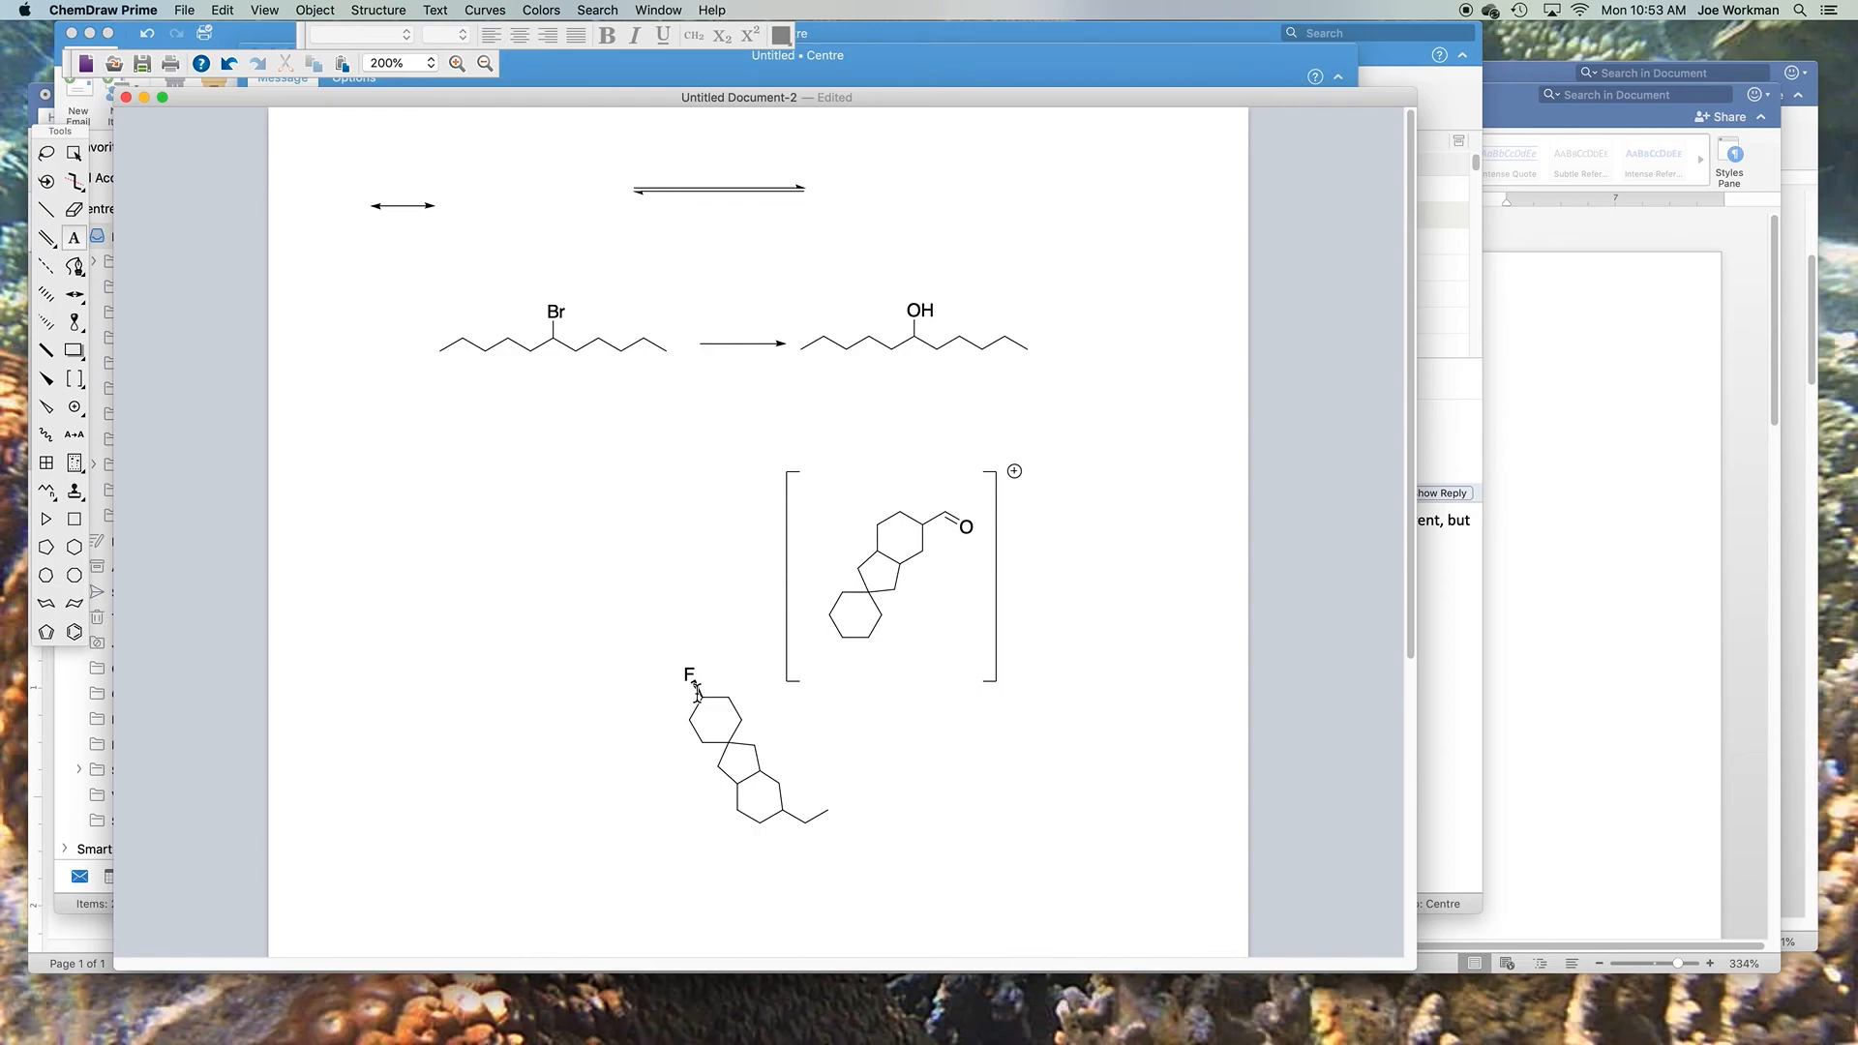
click(46, 321)
Browse the structure template categories, including Amino Acid Side Chains, Aromatics and Clipware, part 1, without choosing a template
click(77, 493)
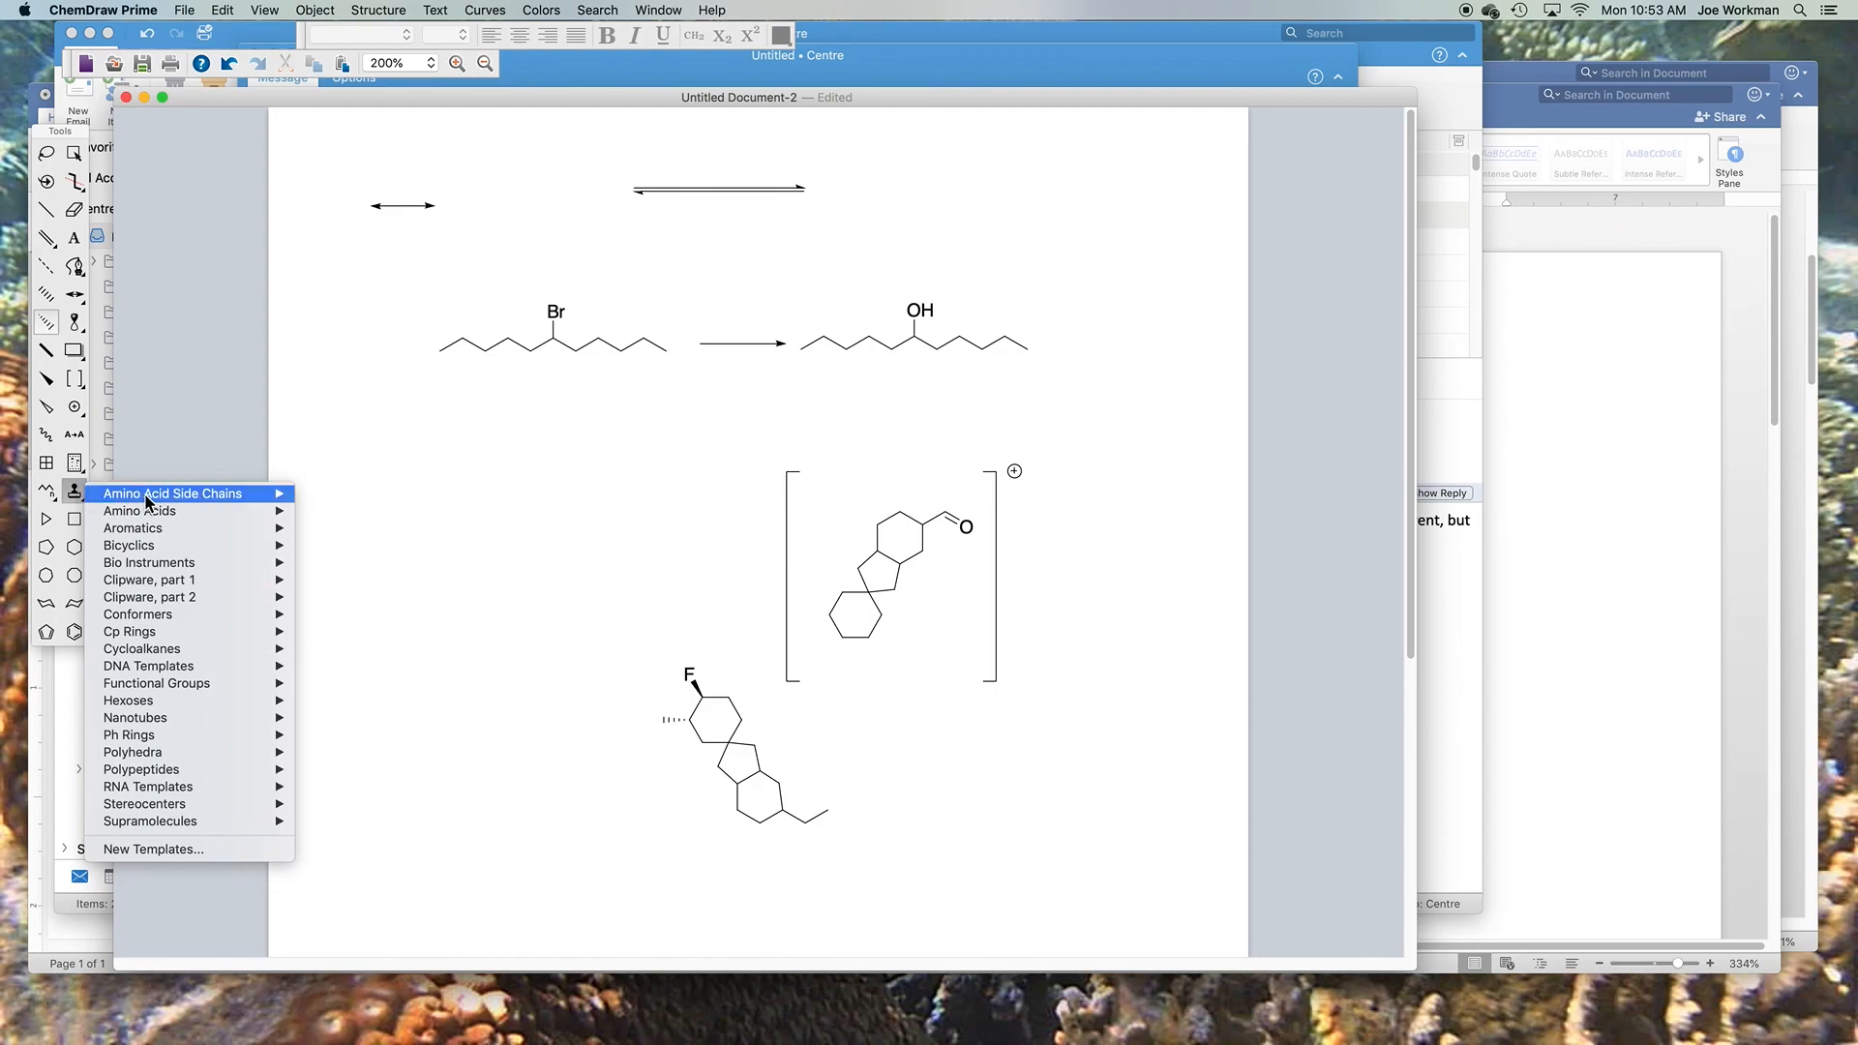
mouse_move(143, 495)
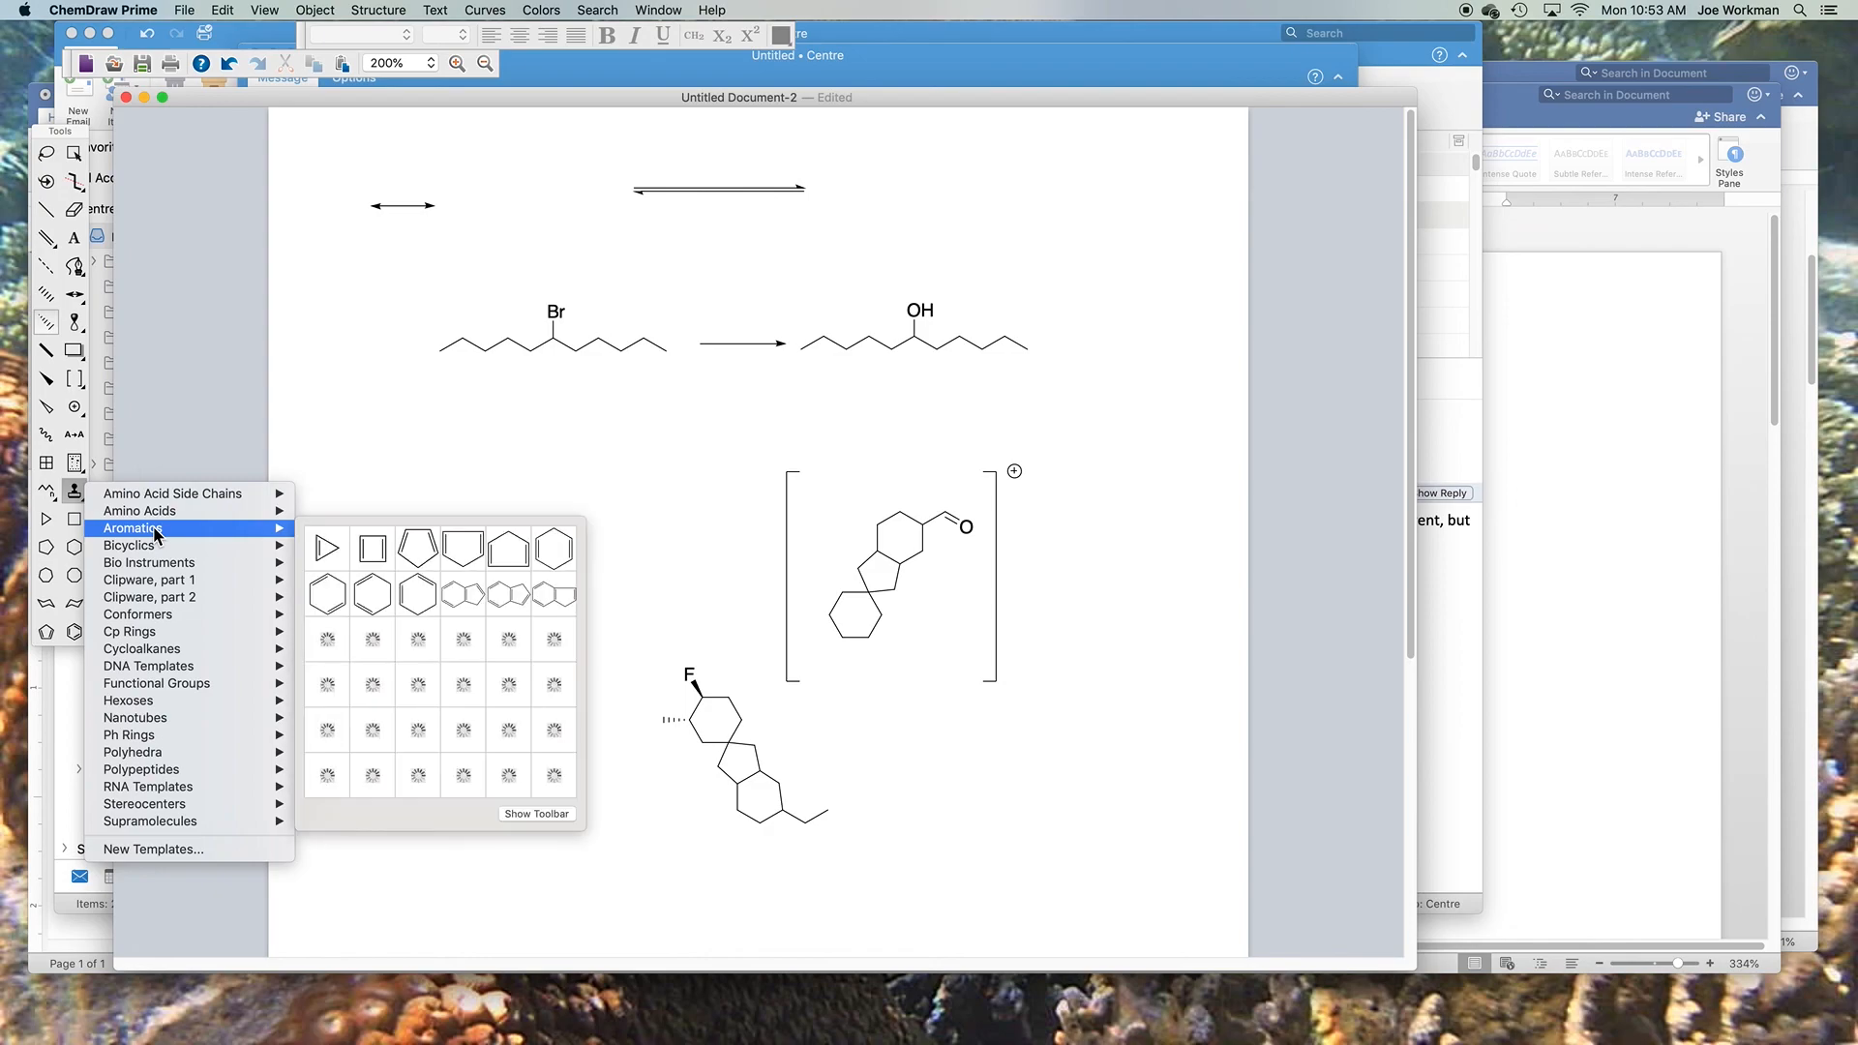
mouse_move(158, 551)
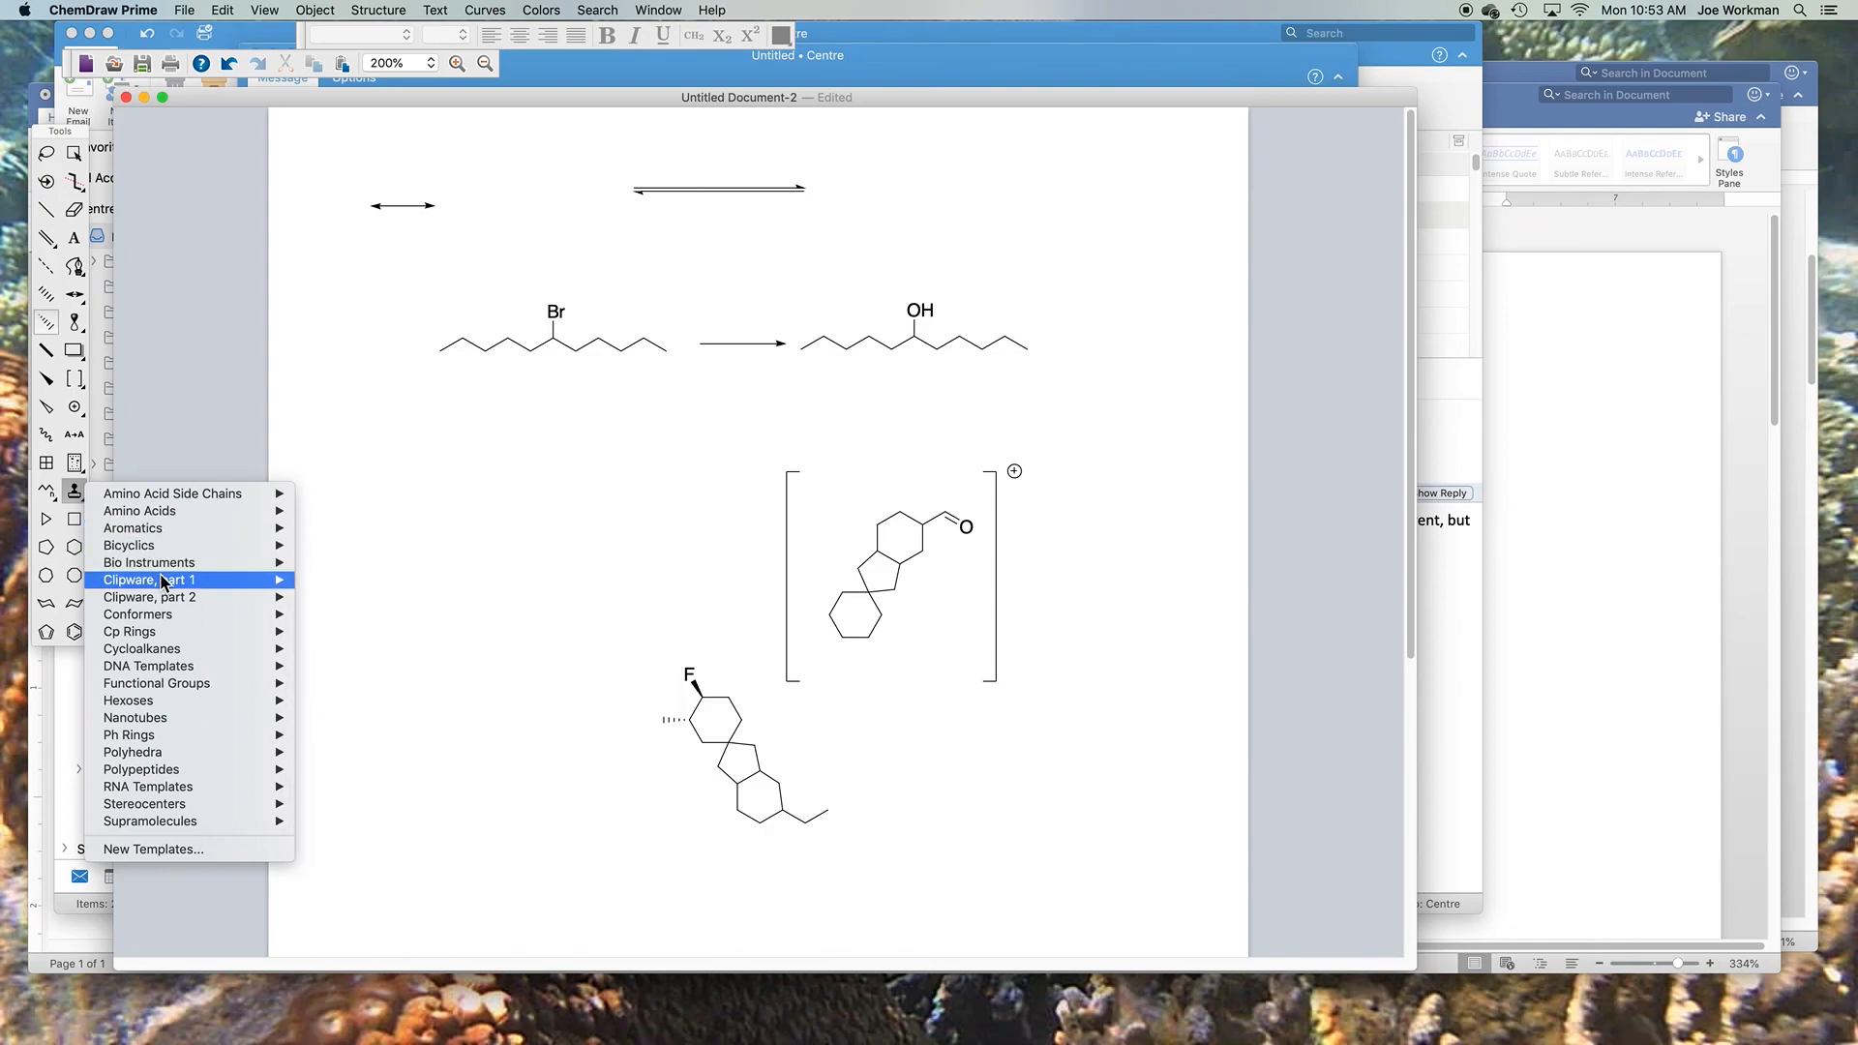
click(325, 434)
click(324, 433)
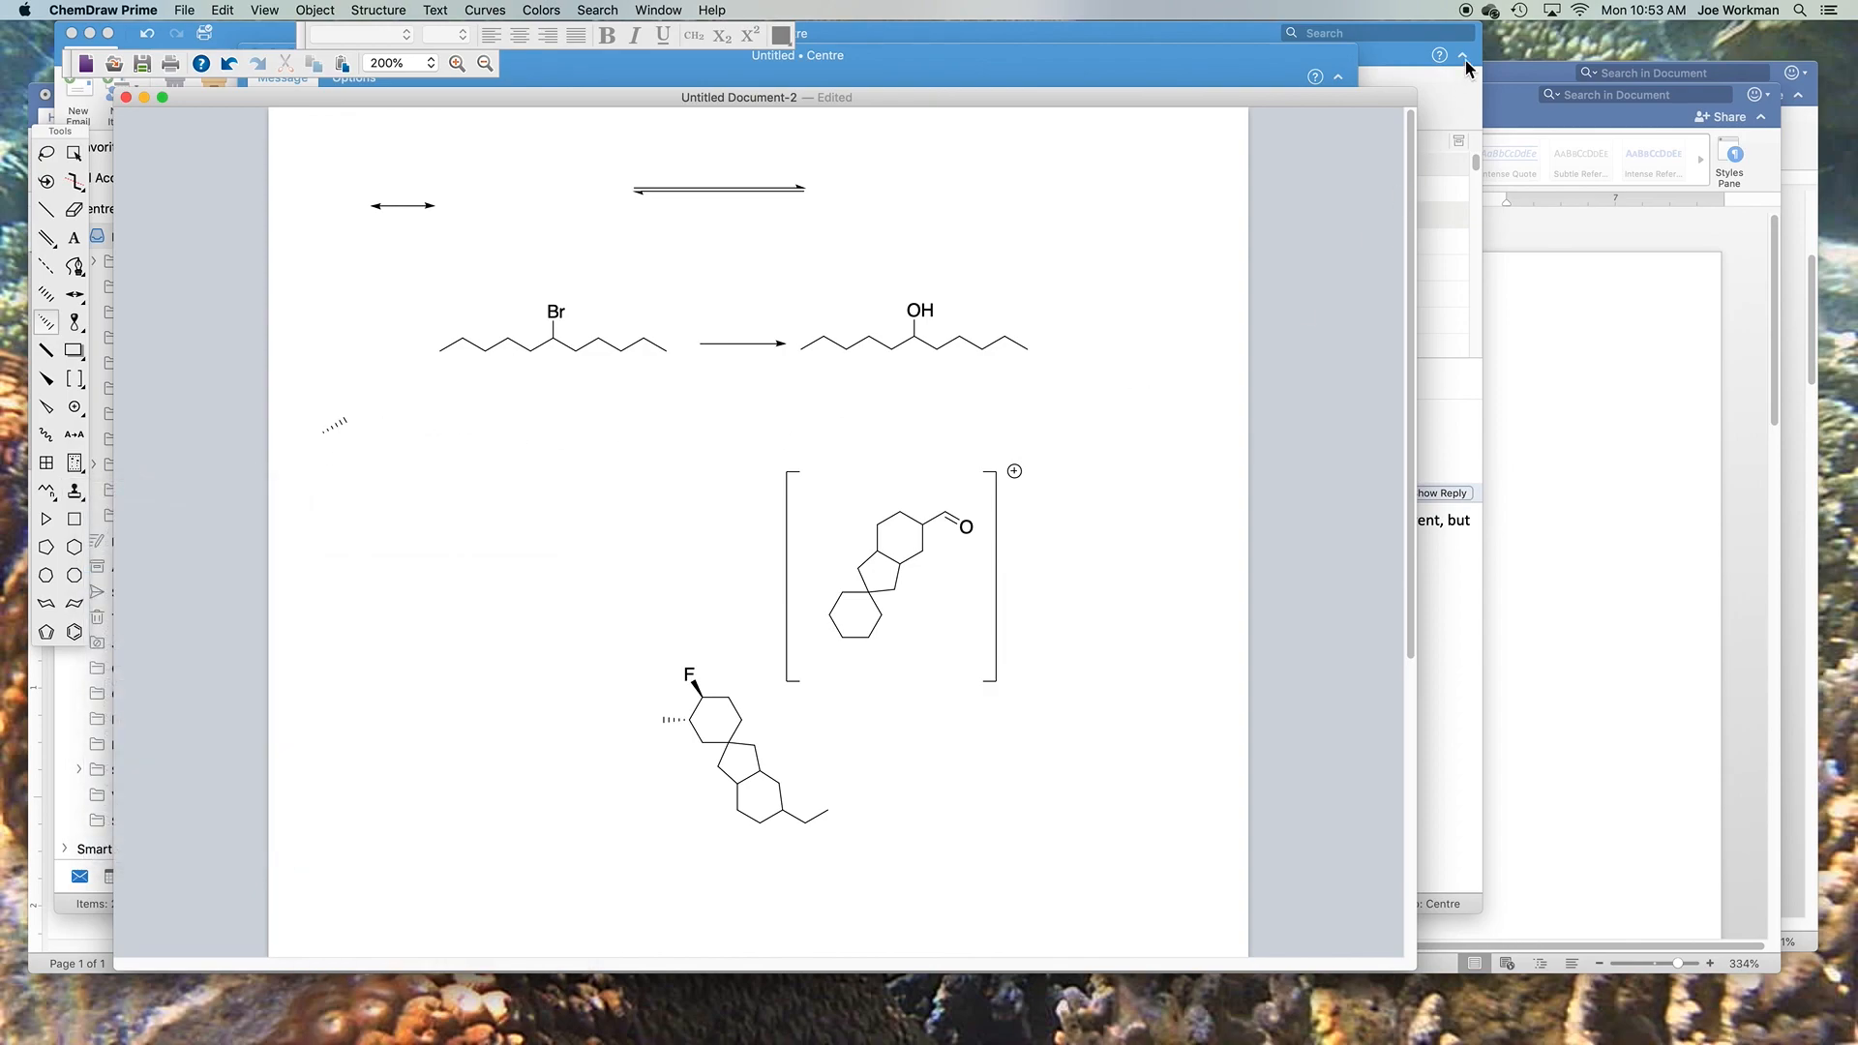